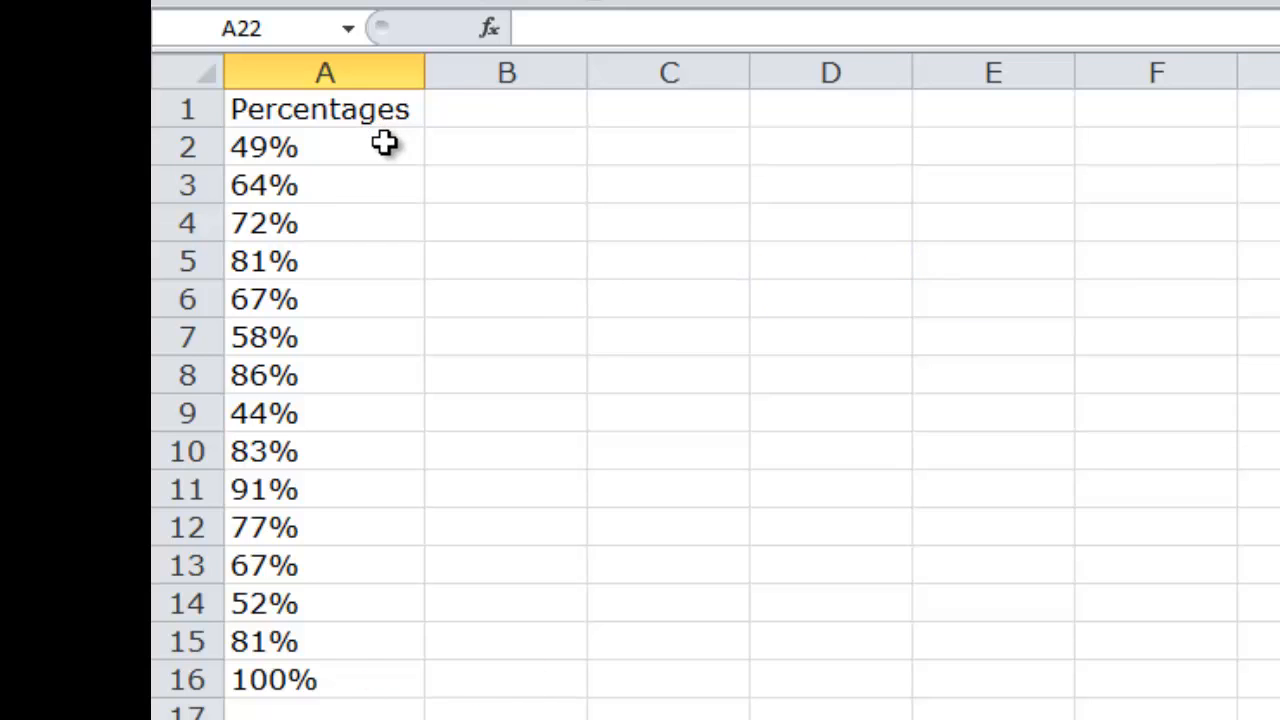
Step: Apply green solid-fill data bars to the percentages in A2:A16
left_click_drag(385, 143, 363, 683)
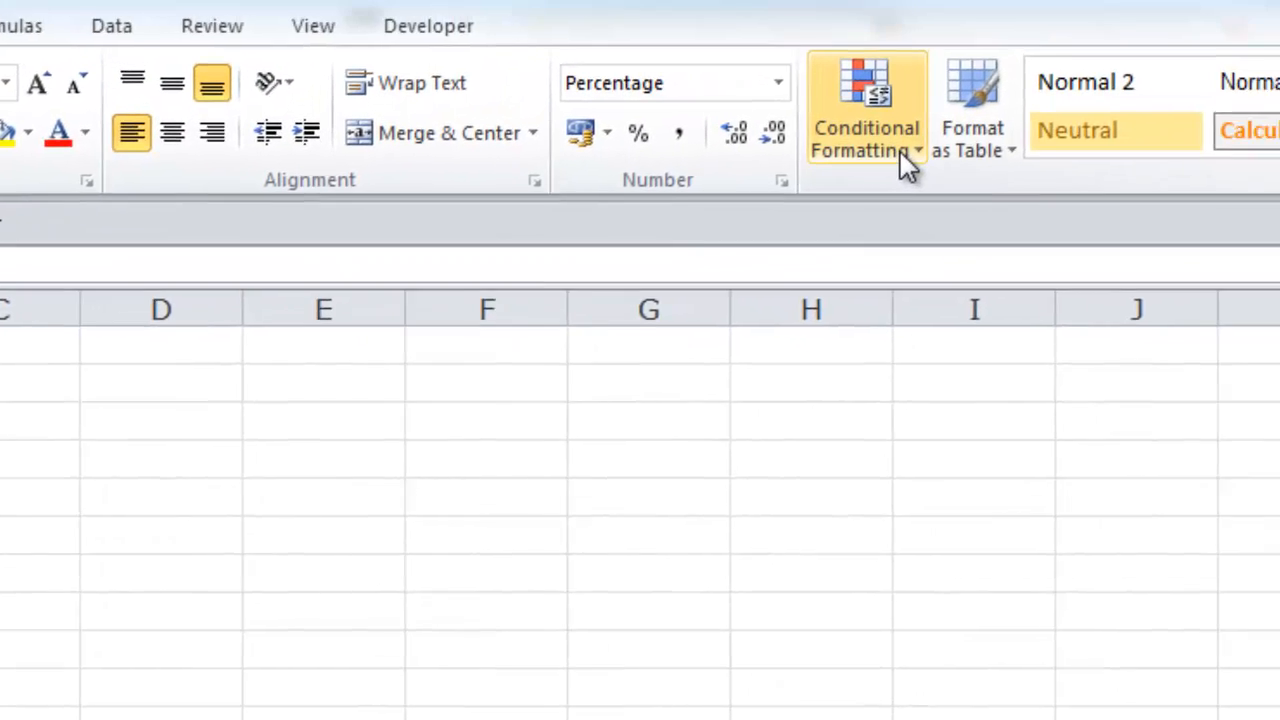
left_click(800, 192)
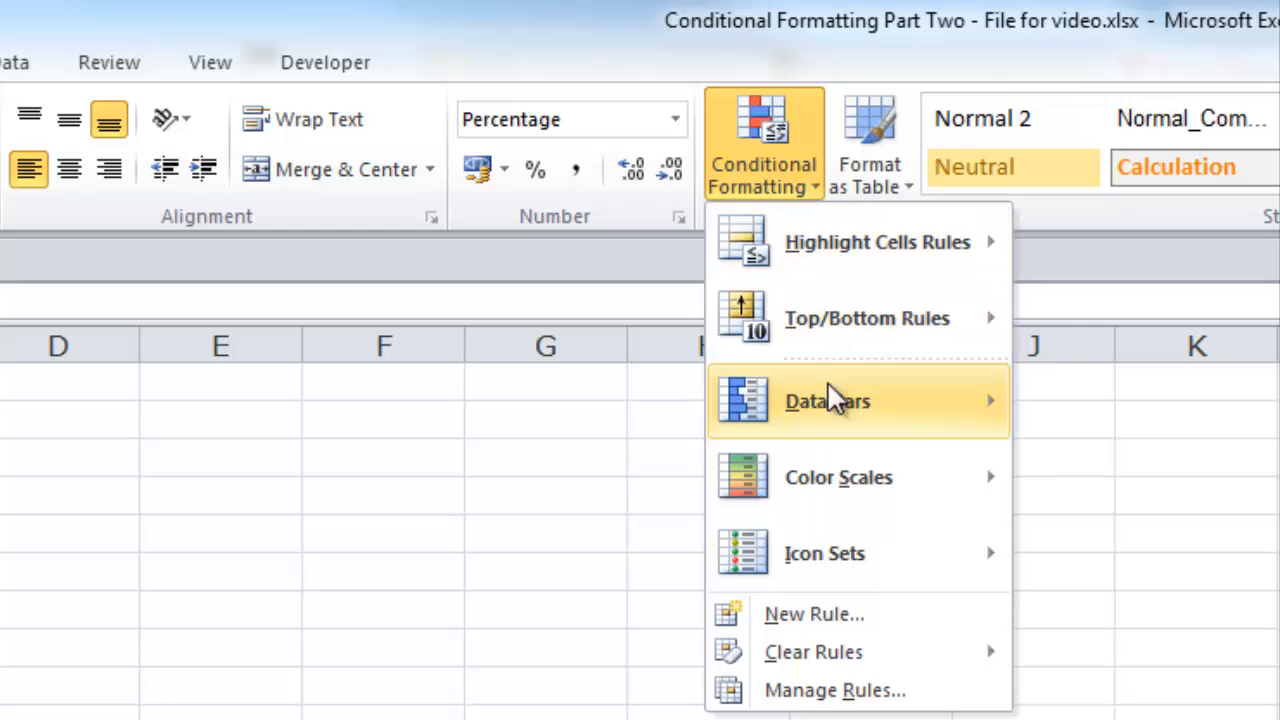
mouse_move(845, 410)
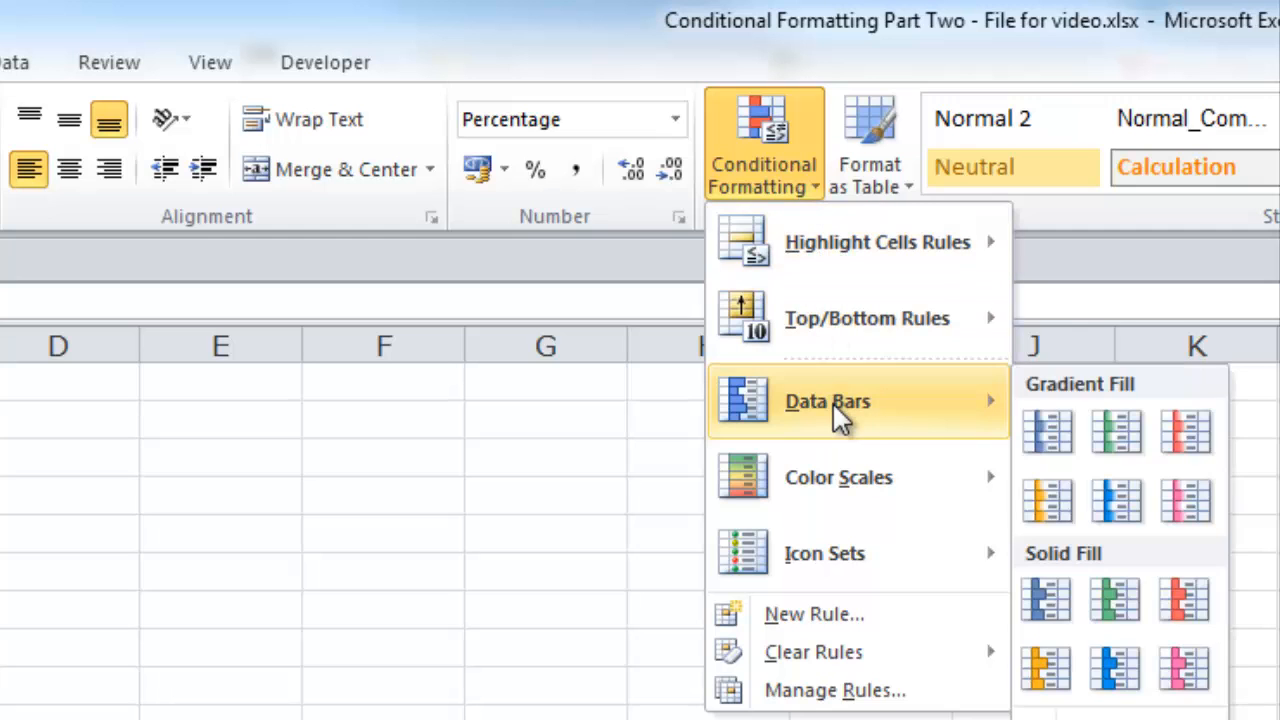
left_click(1116, 597)
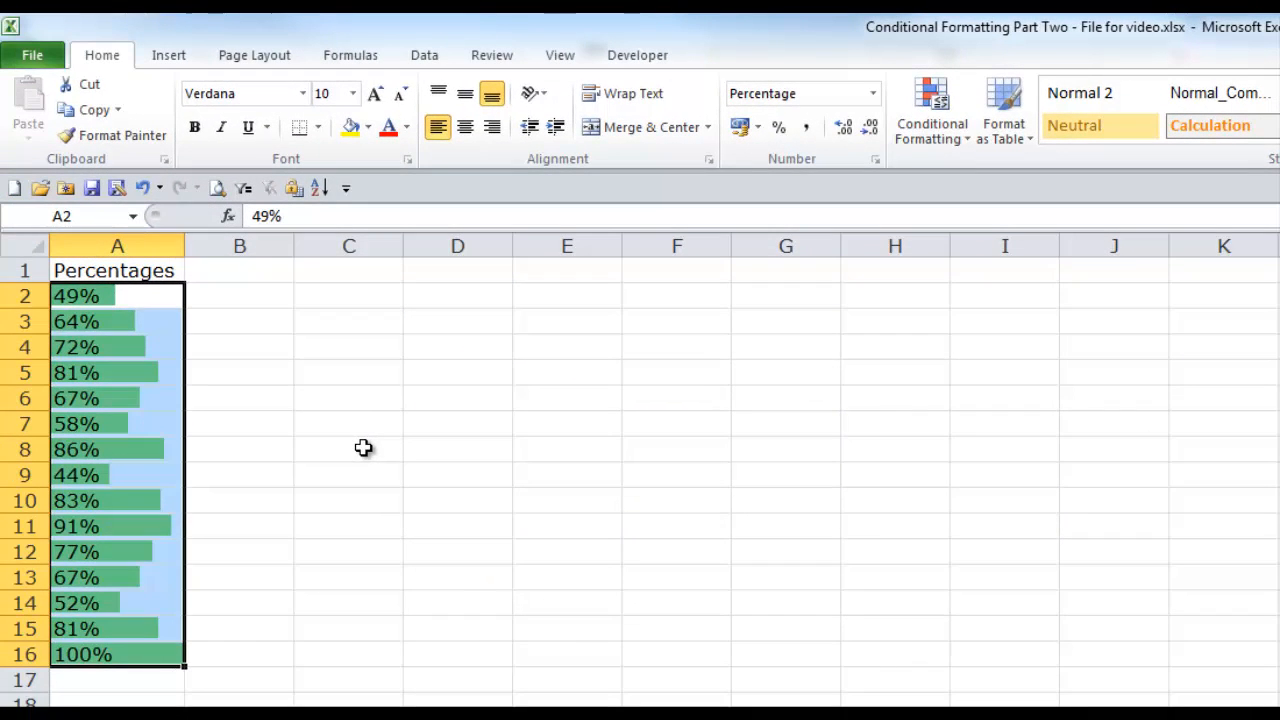
left_click(363, 448)
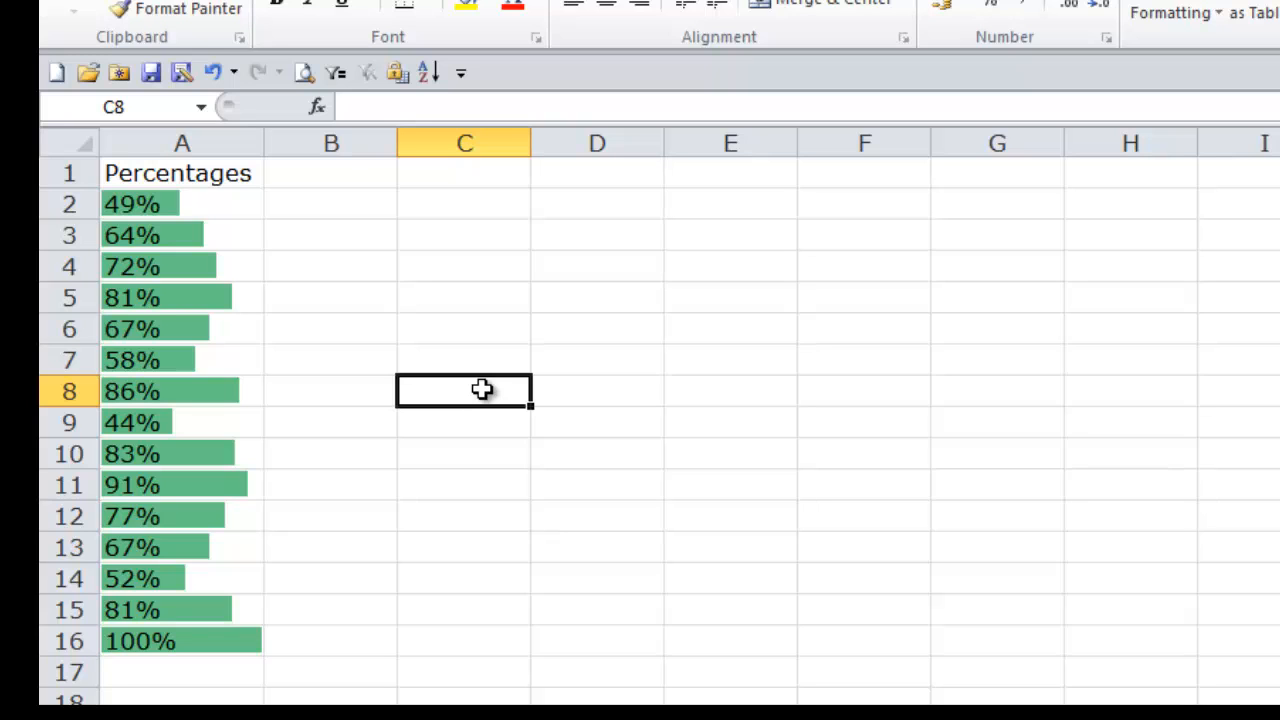
Step: Sort the percentages in A2:A16
left_click_drag(191, 203, 223, 643)
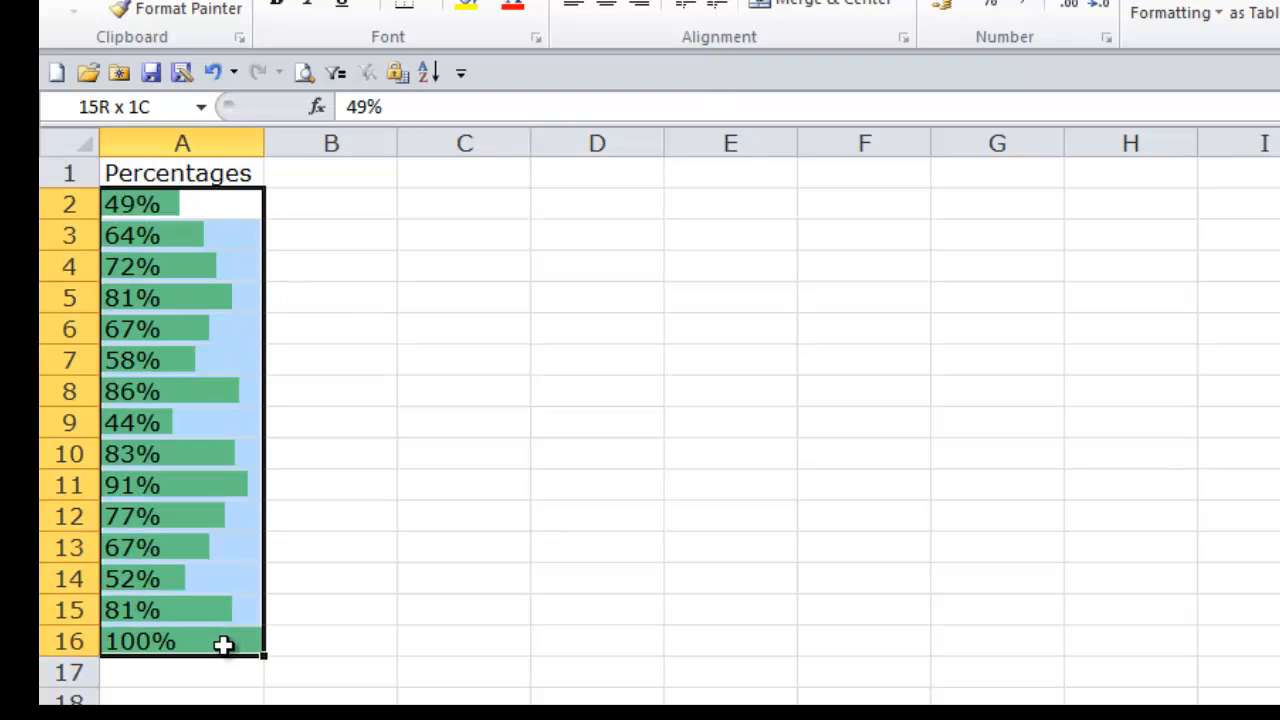
left_click(430, 75)
left_click(446, 357)
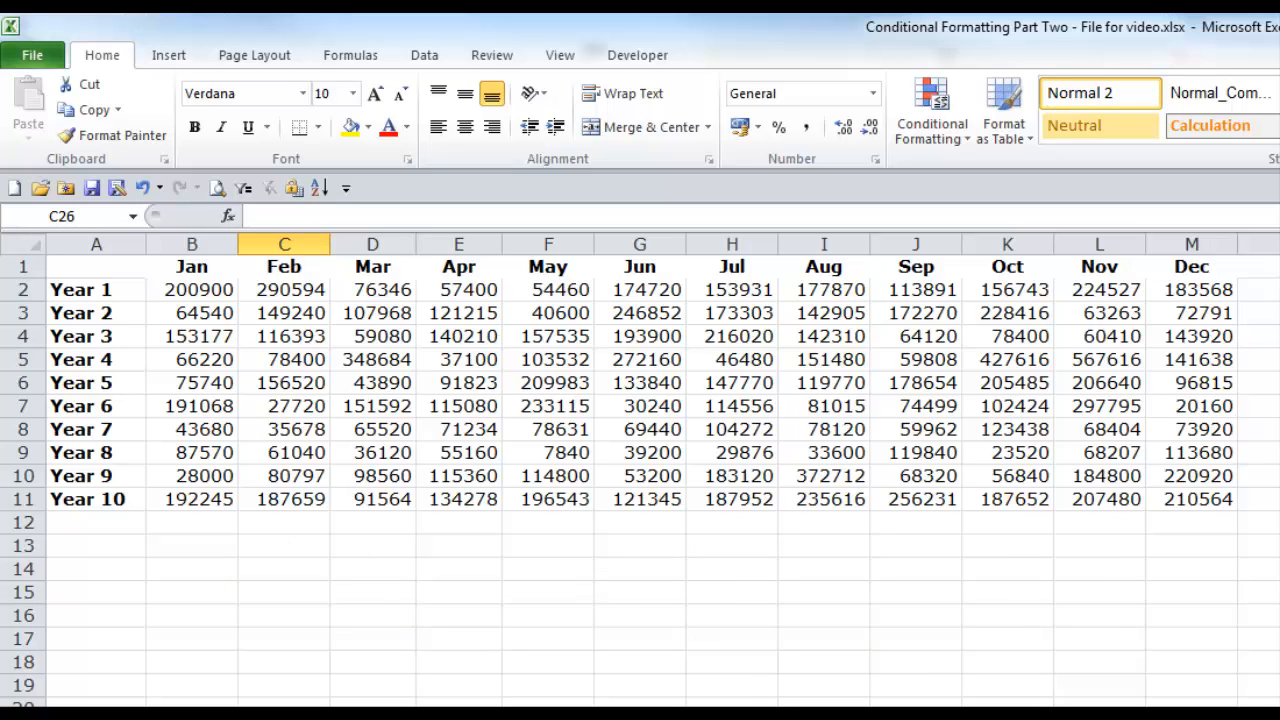
Step: Highlight the top 10 items in B2:M11 using Light Red Fill with Dark Red Text, trying higher counts before returning to 10
left_click_drag(209, 290, 1170, 500)
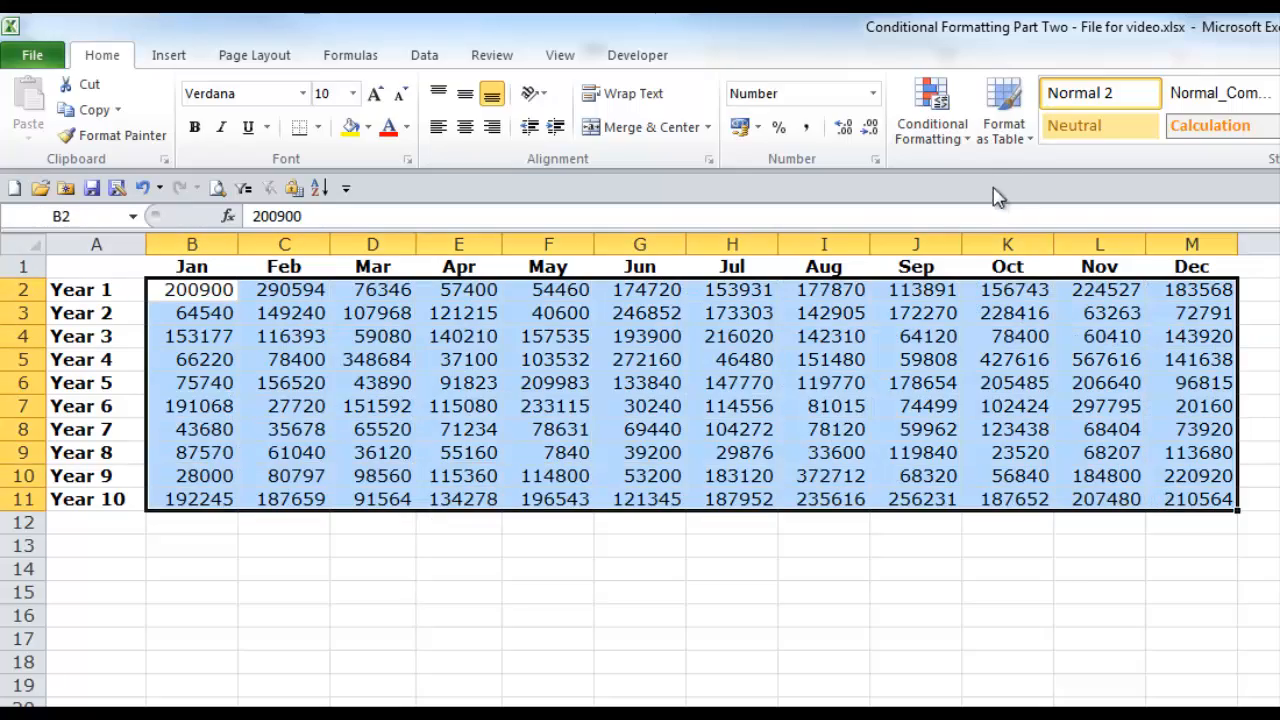
left_click(968, 145)
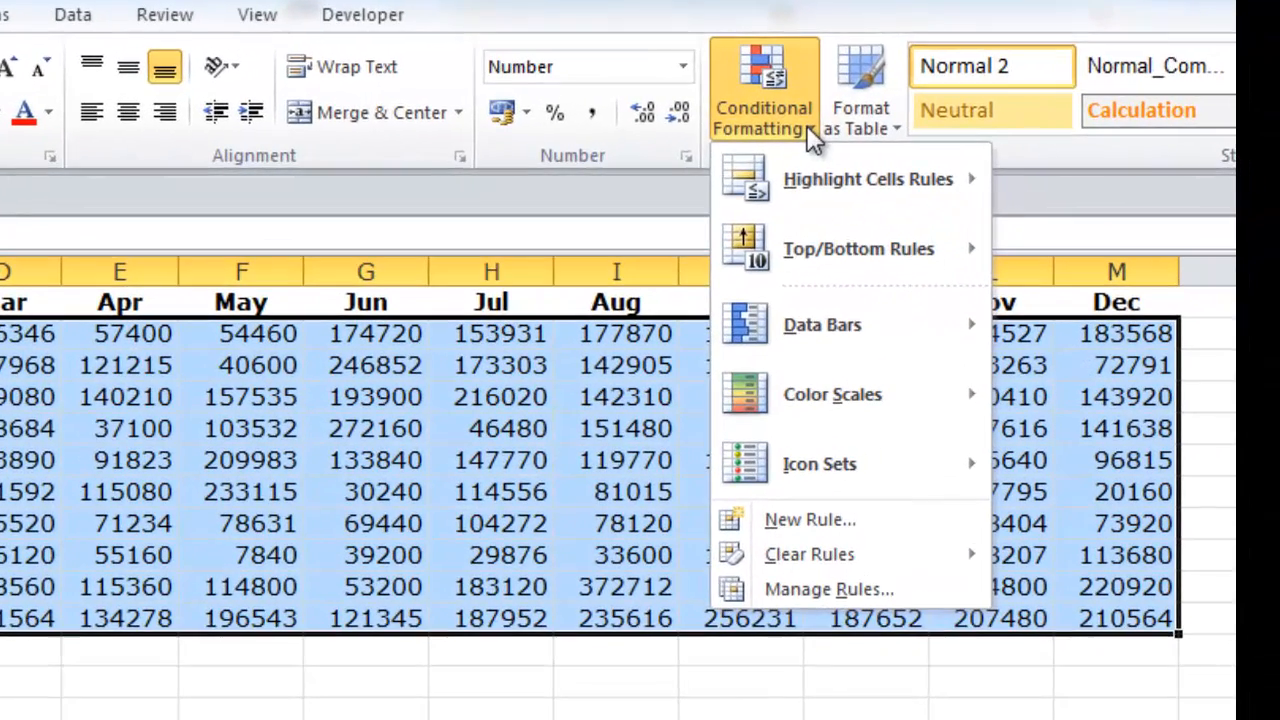
mouse_move(844, 264)
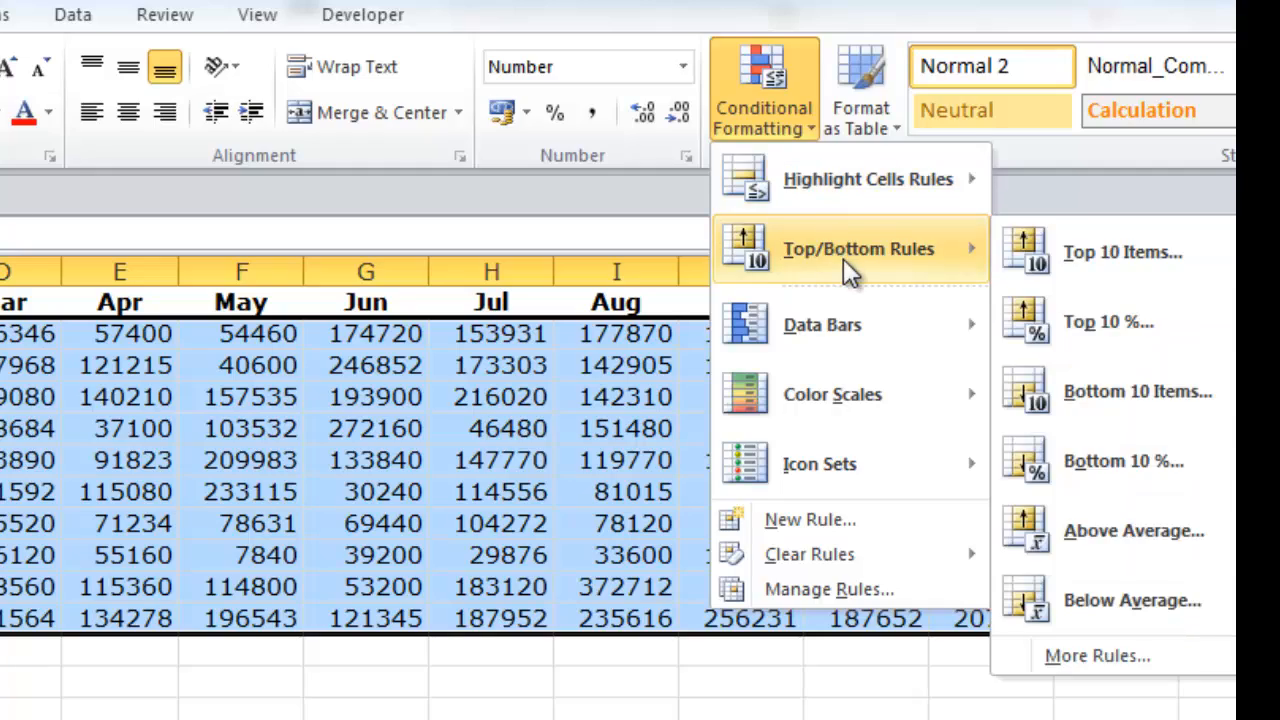
left_click(1052, 258)
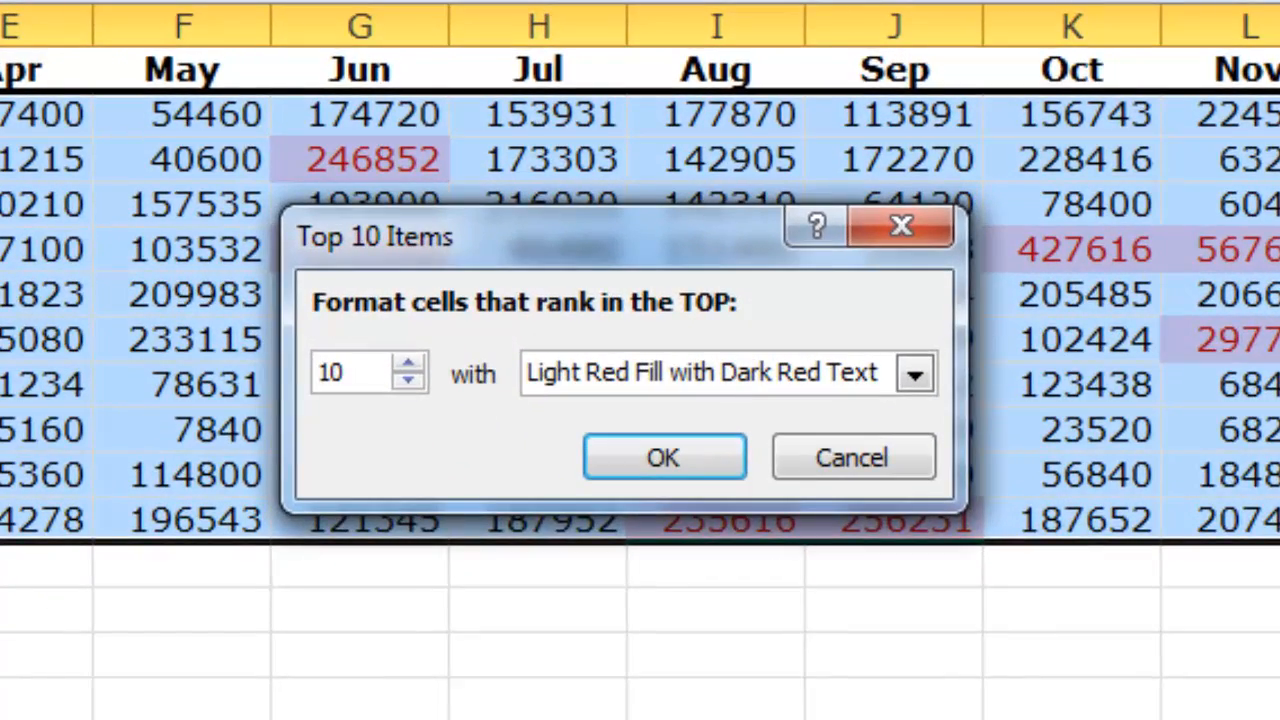
left_click(409, 364)
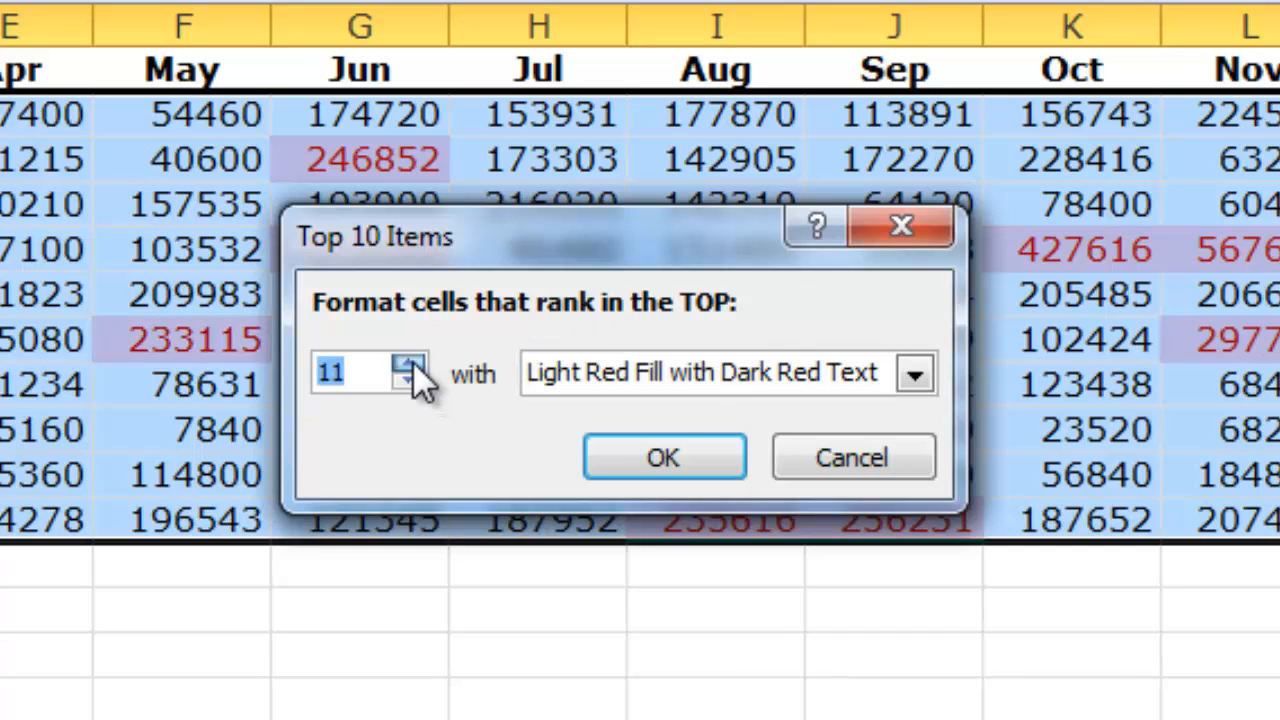
left_click(409, 364)
left_click(411, 364)
left_click(411, 382)
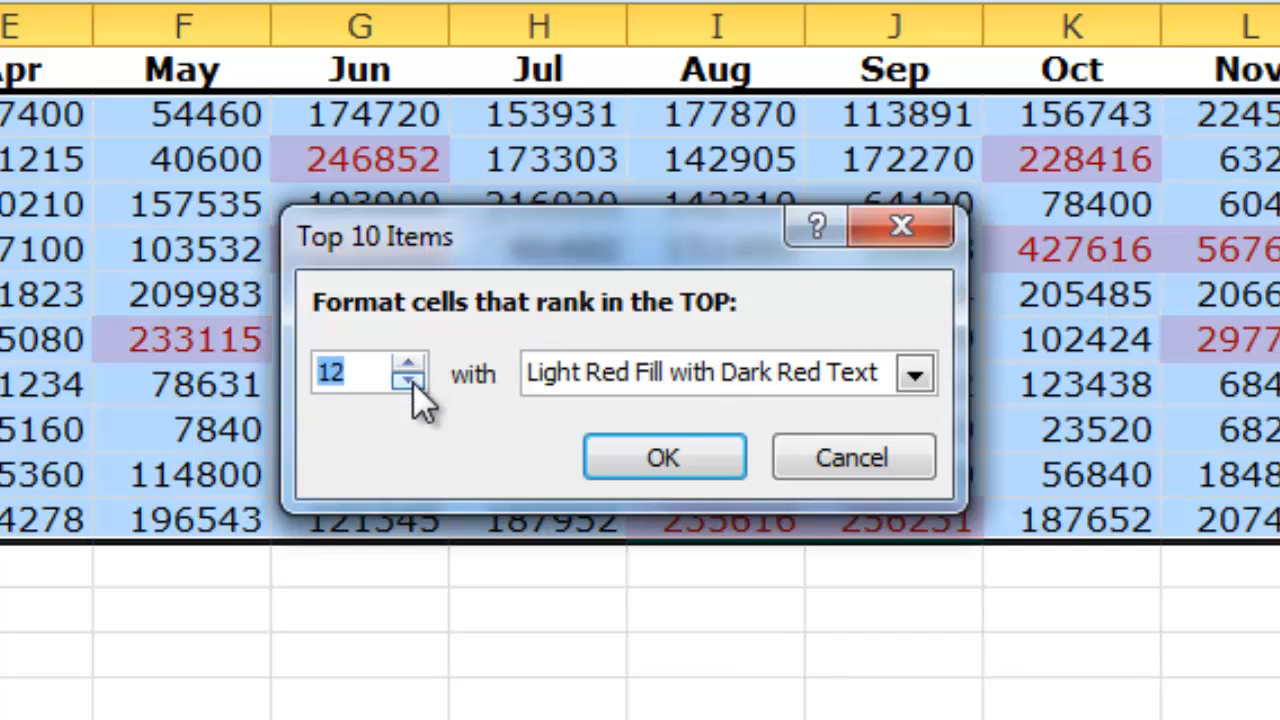
left_click(411, 382)
left_click(411, 382)
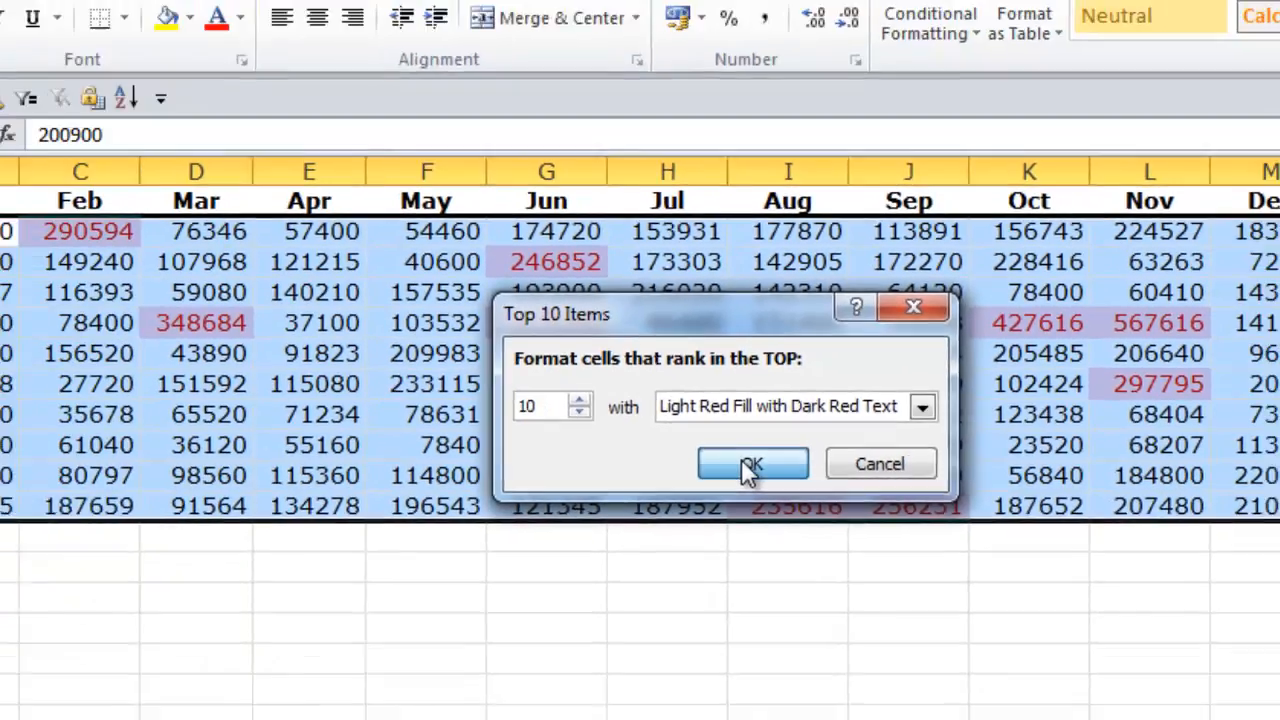
left_click(663, 457)
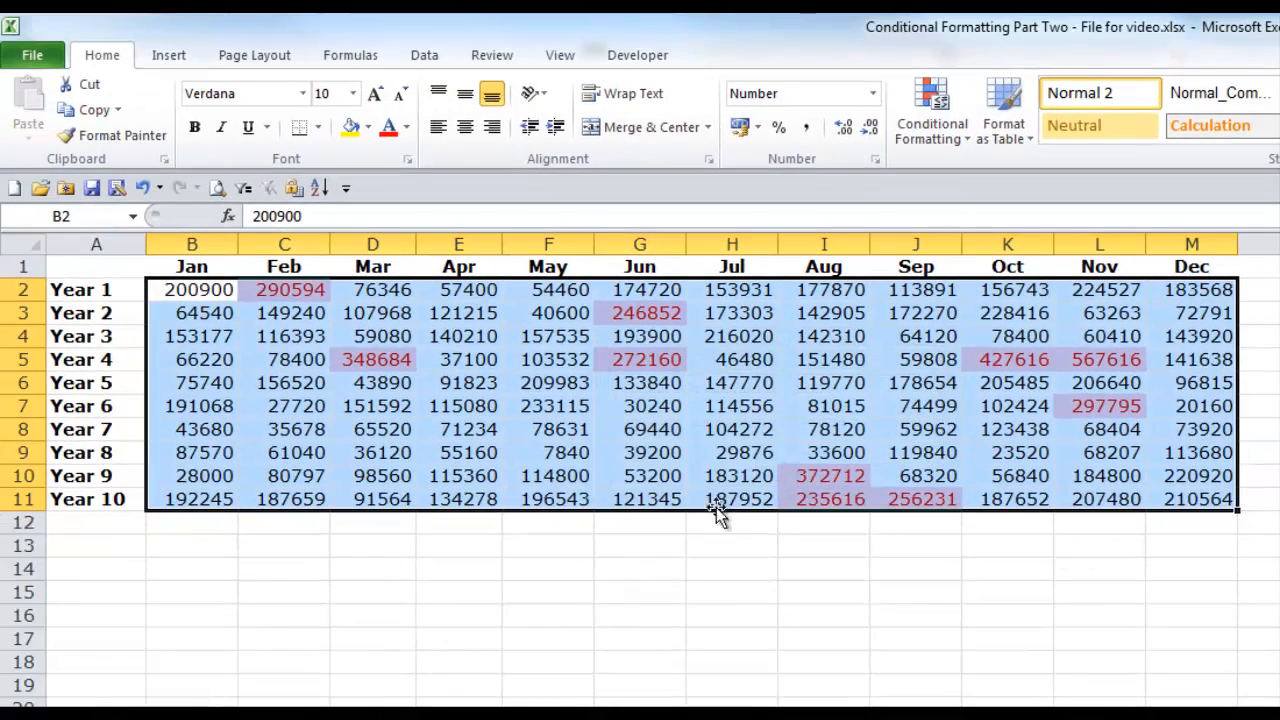
left_click(642, 589)
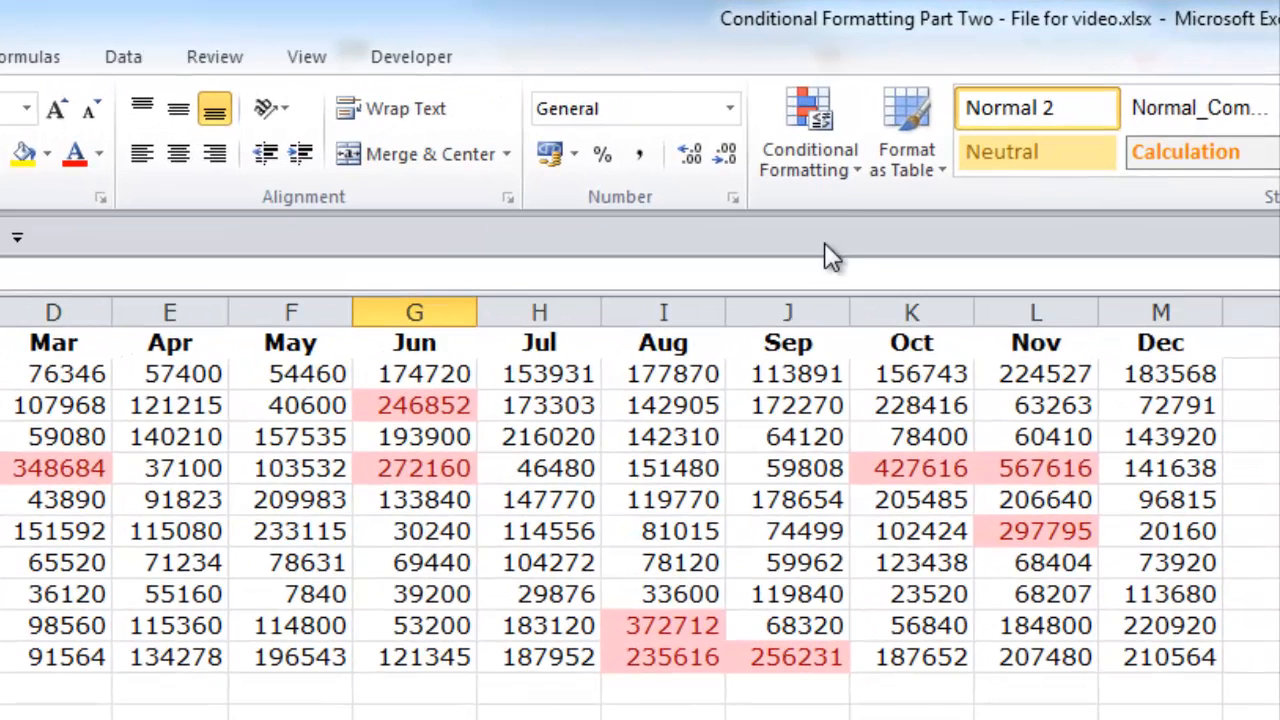
left_click(850, 168)
mouse_move(865, 291)
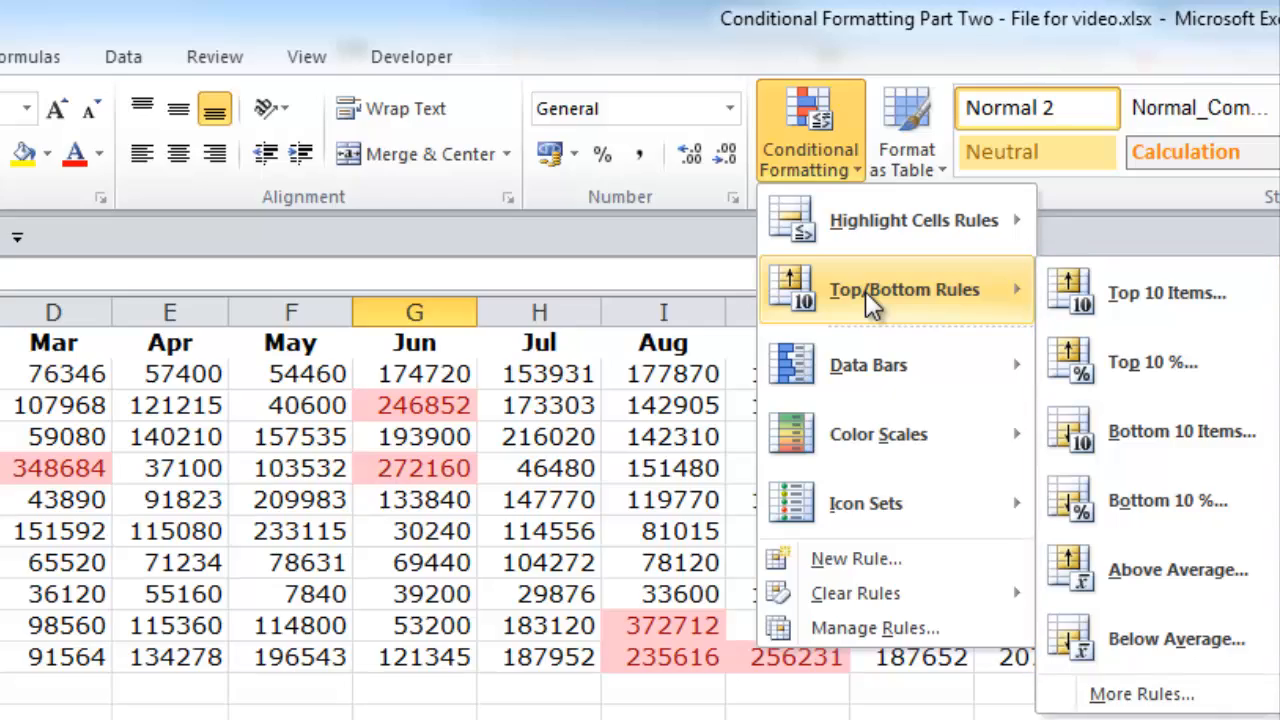
left_click(865, 291)
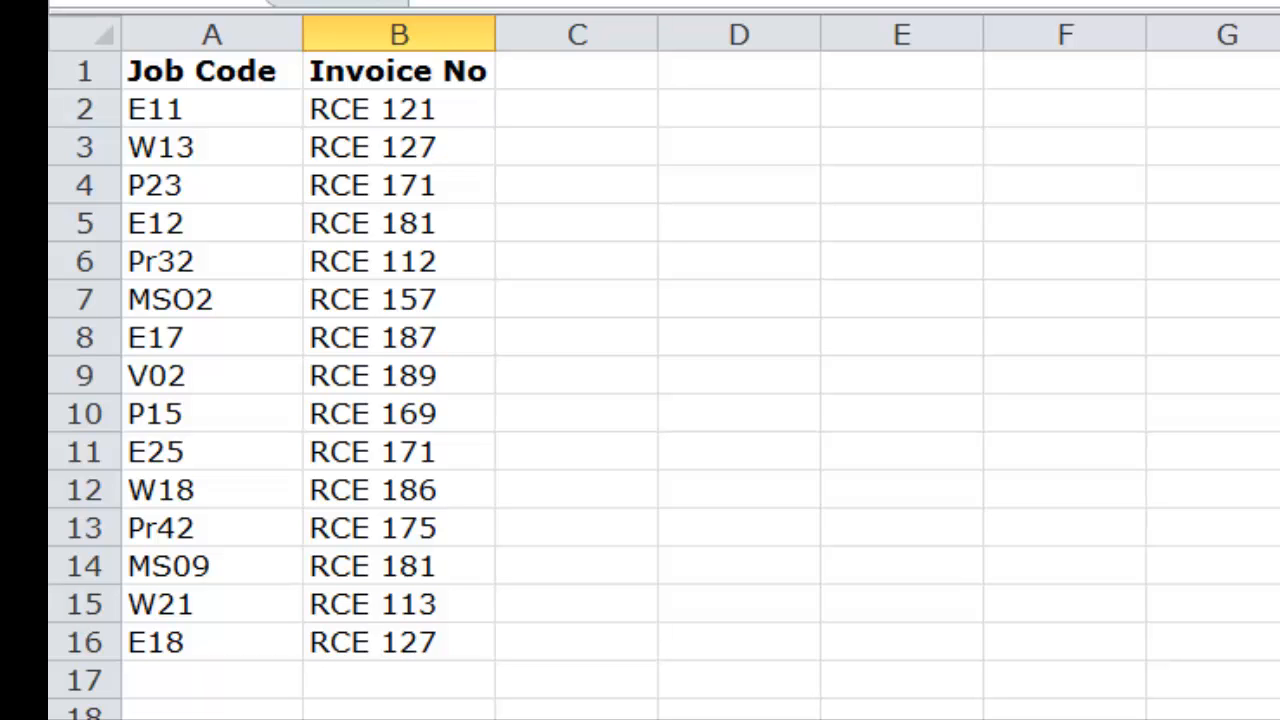
Step: Highlight duplicate invoice numbers in B2:B16 using Light Red Fill with Dark Red Text
left_click_drag(434, 103, 444, 642)
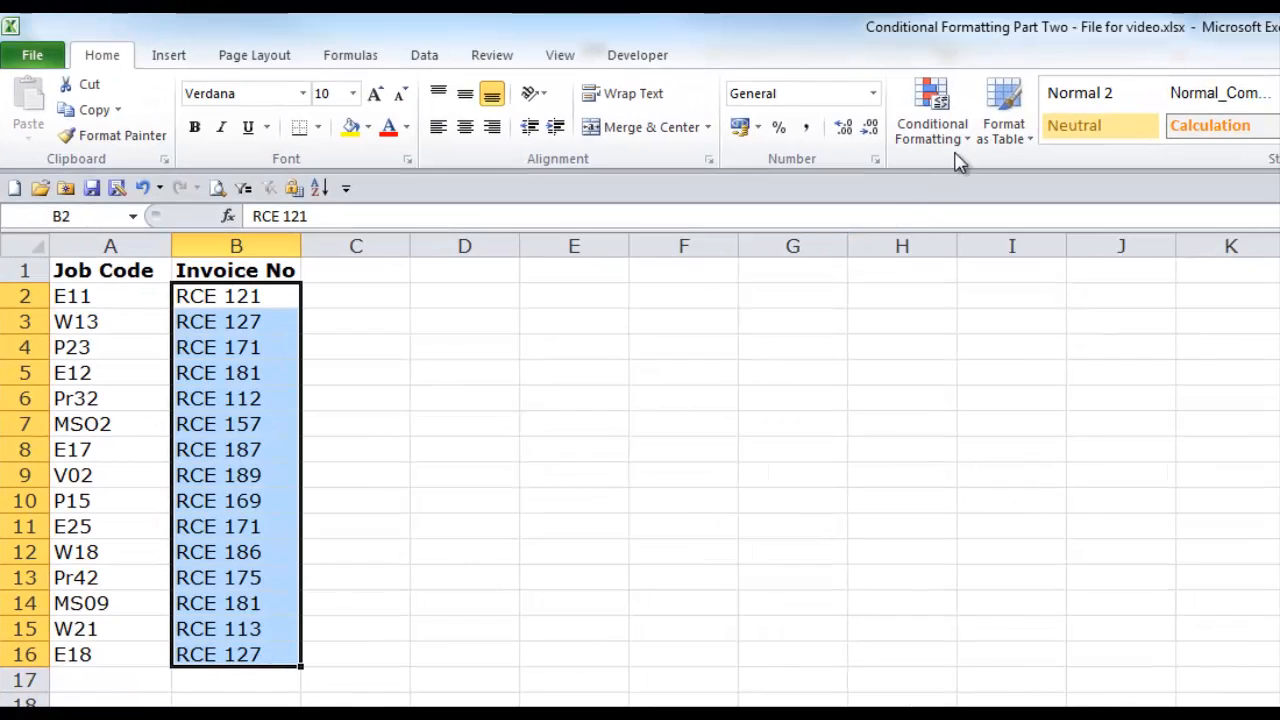
left_click(1033, 78)
mouse_move(885, 224)
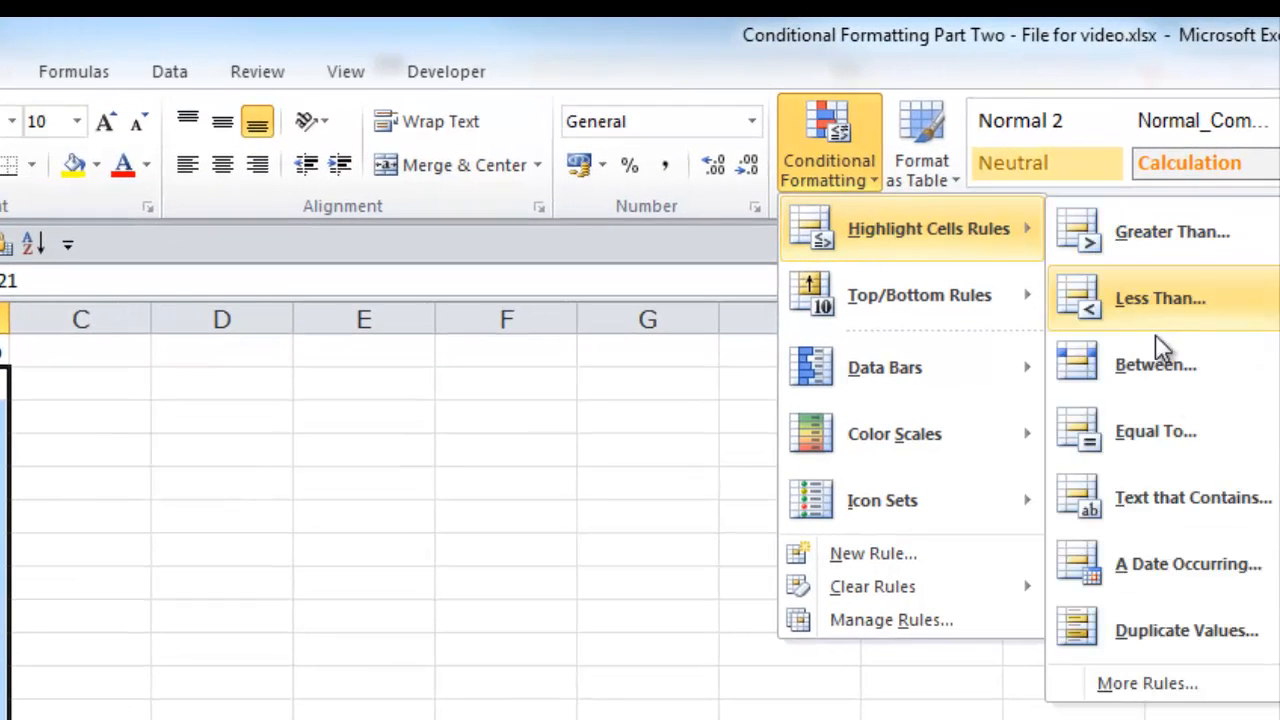
left_click(1147, 628)
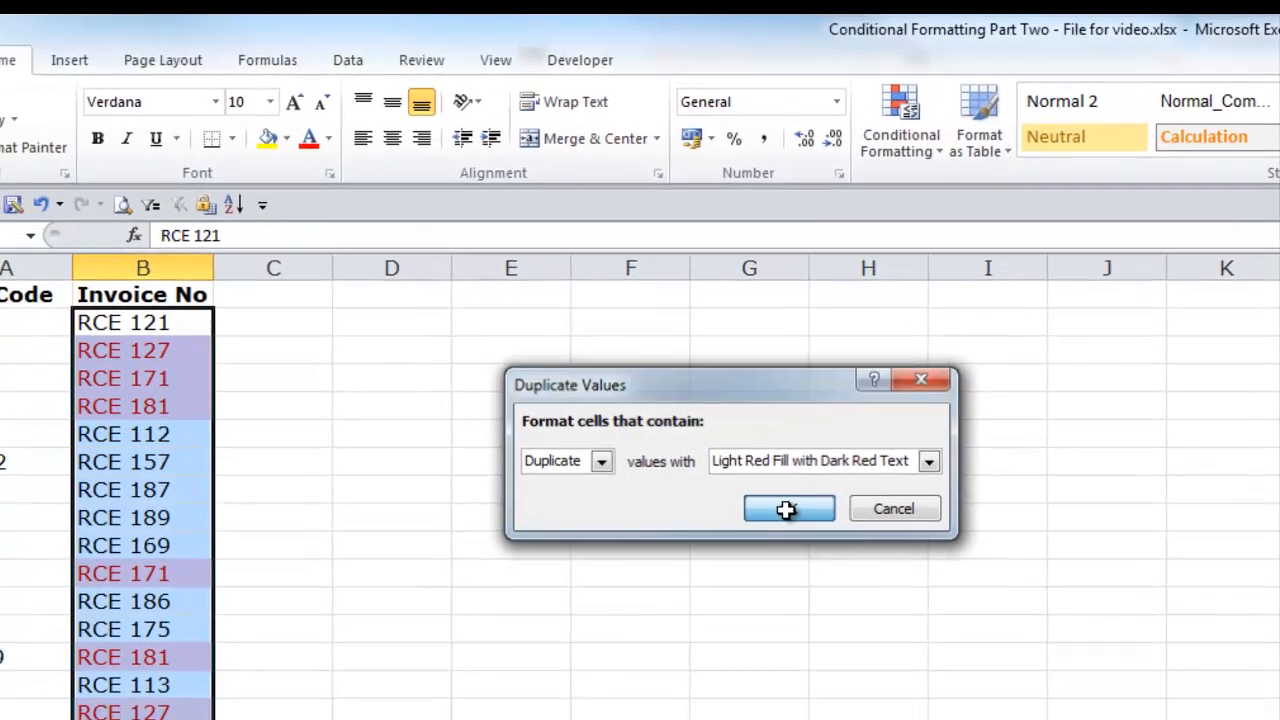
left_click(695, 606)
left_click(592, 542)
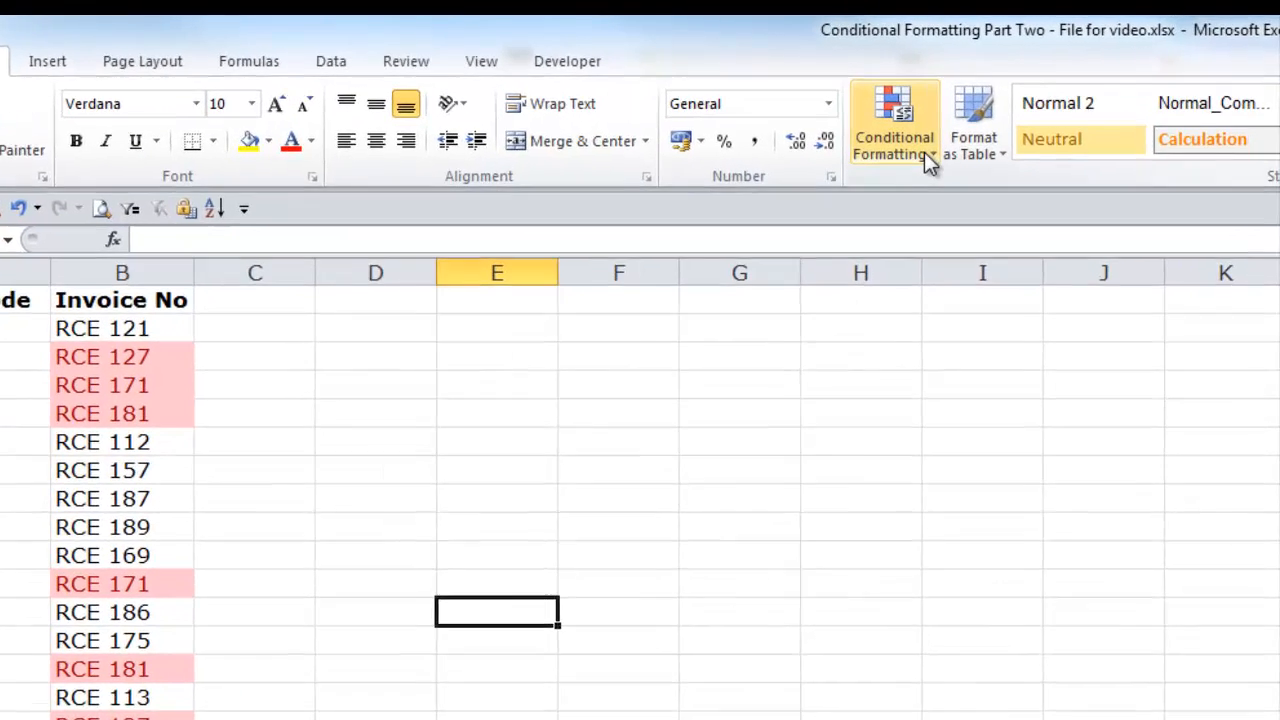
left_click(958, 135)
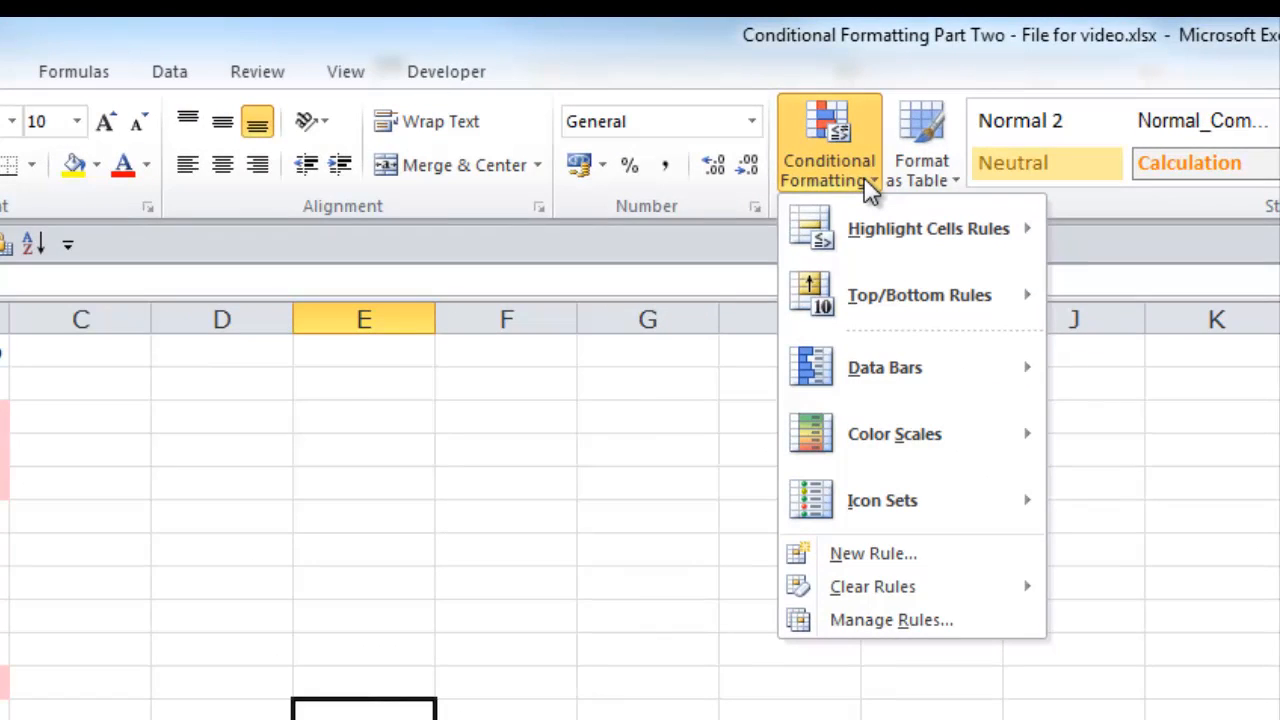
mouse_move(949, 240)
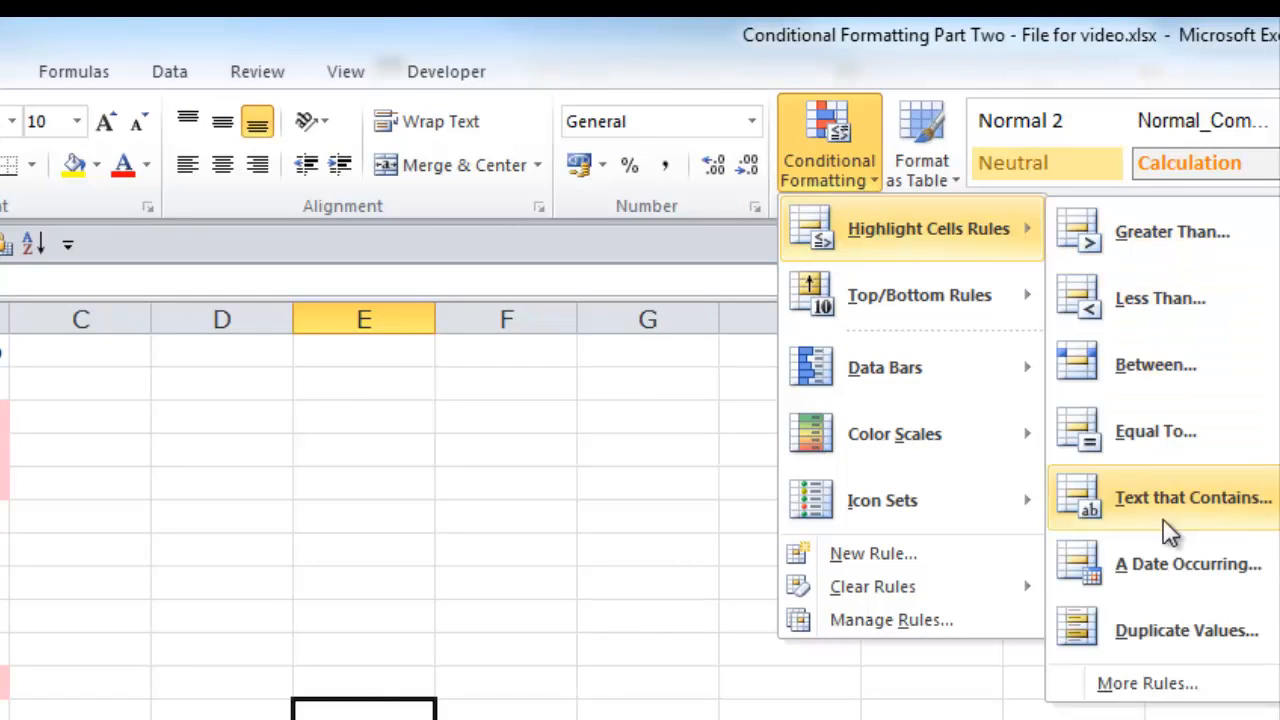
left_click(1141, 628)
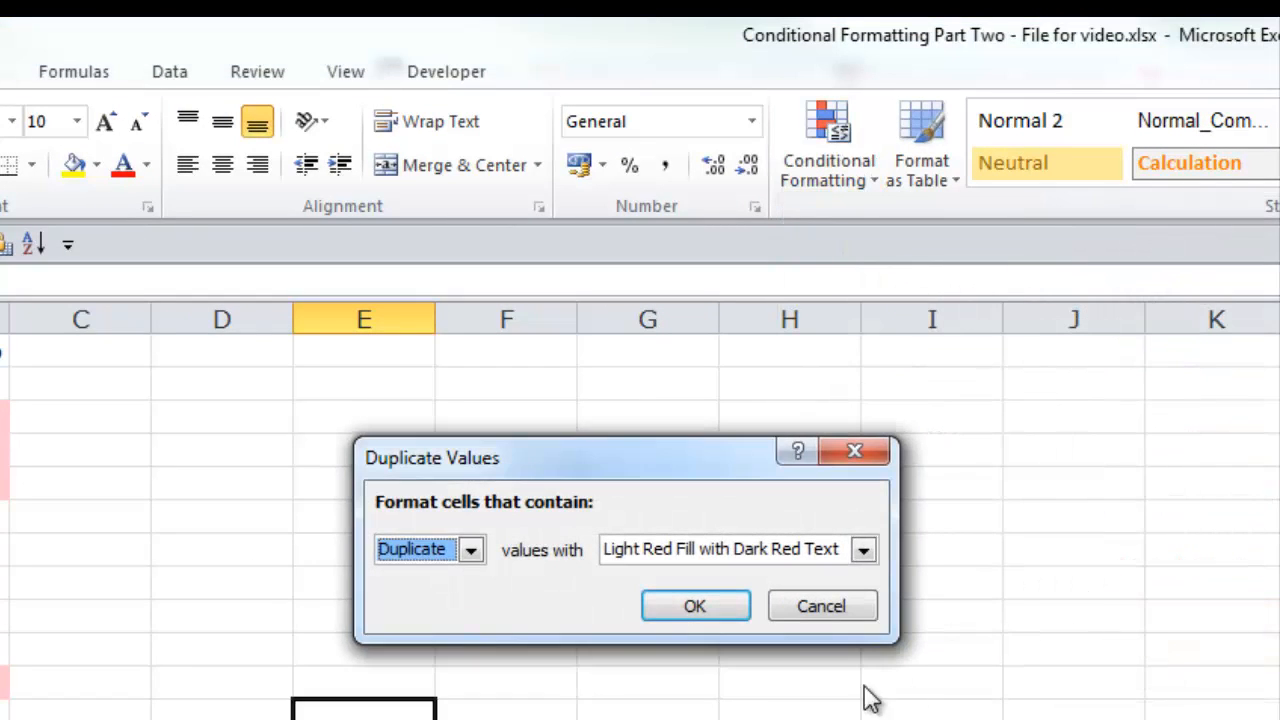
left_click(472, 549)
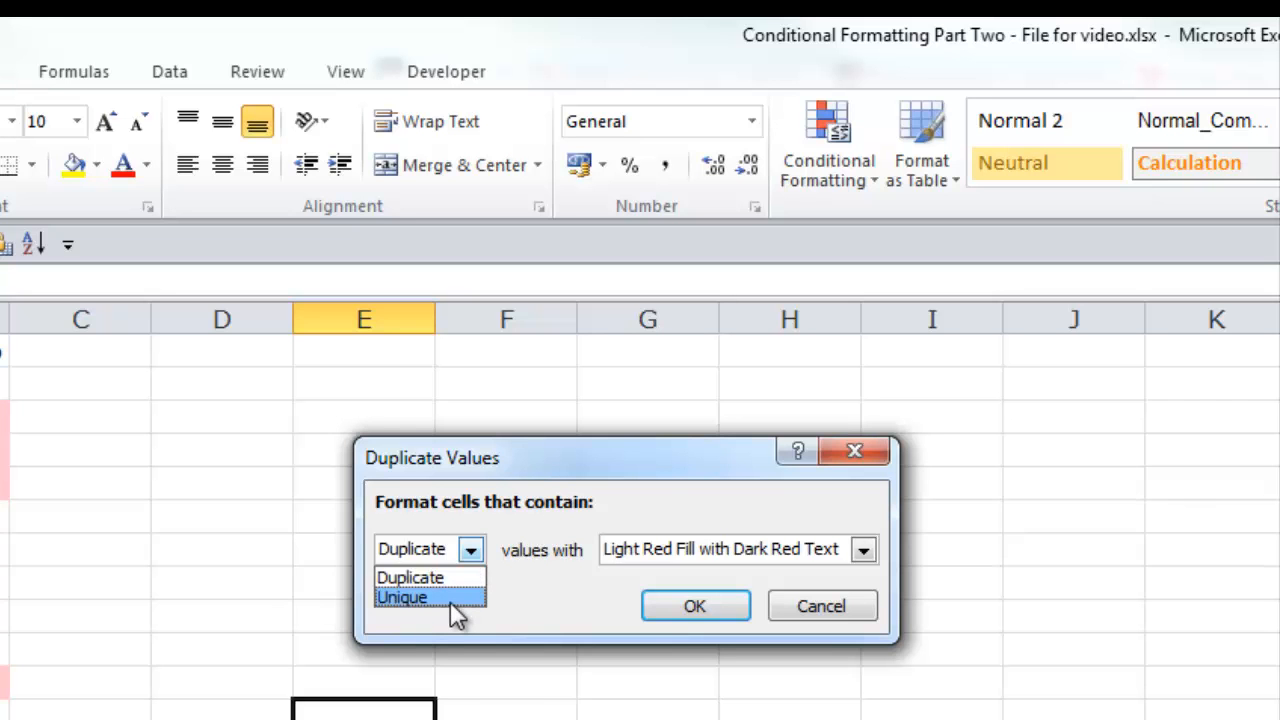
left_click(791, 604)
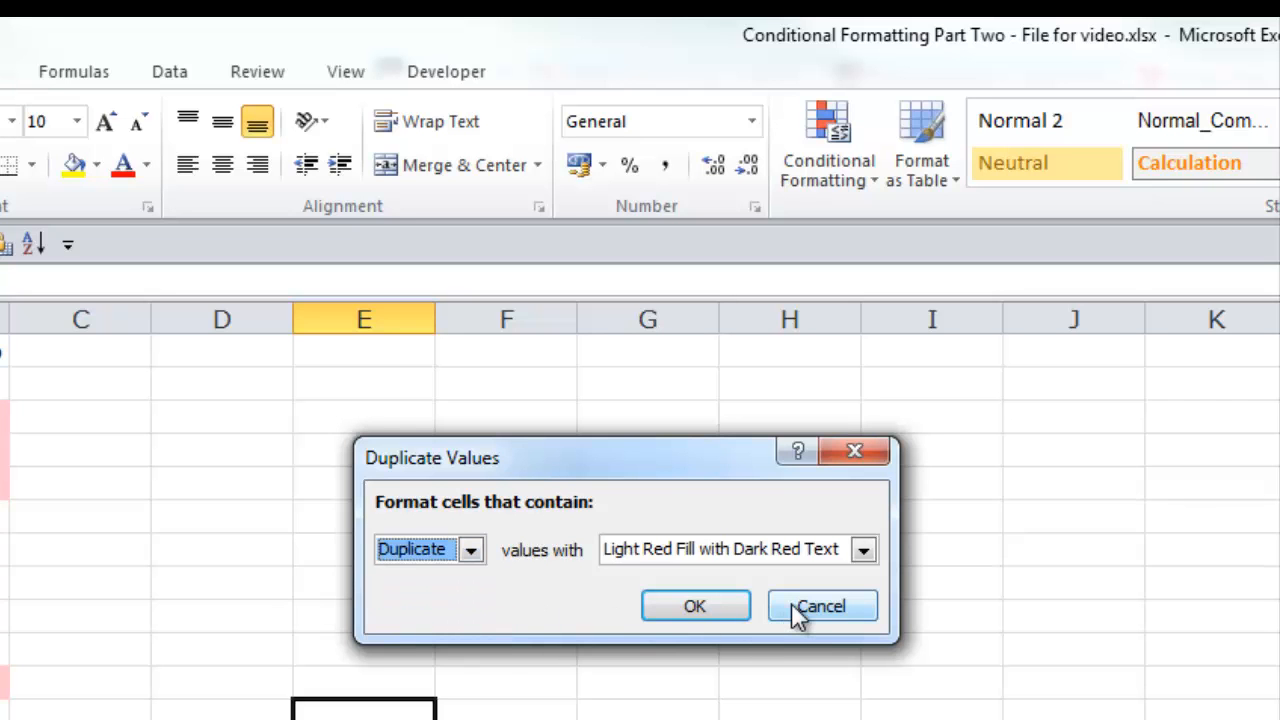
left_click(791, 604)
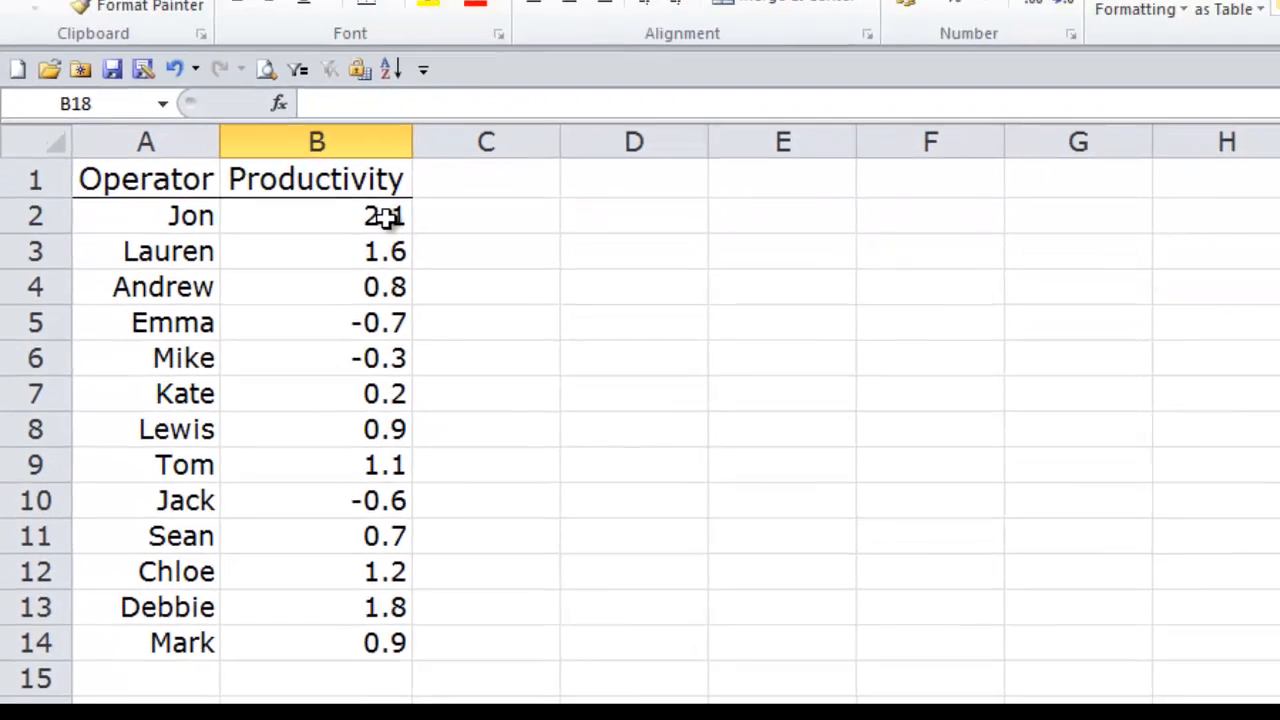
Step: Start a new formatting rule for the Productivity values with the Icon Sets format style and red, yellow and green circle icons
left_click_drag(454, 125, 419, 602)
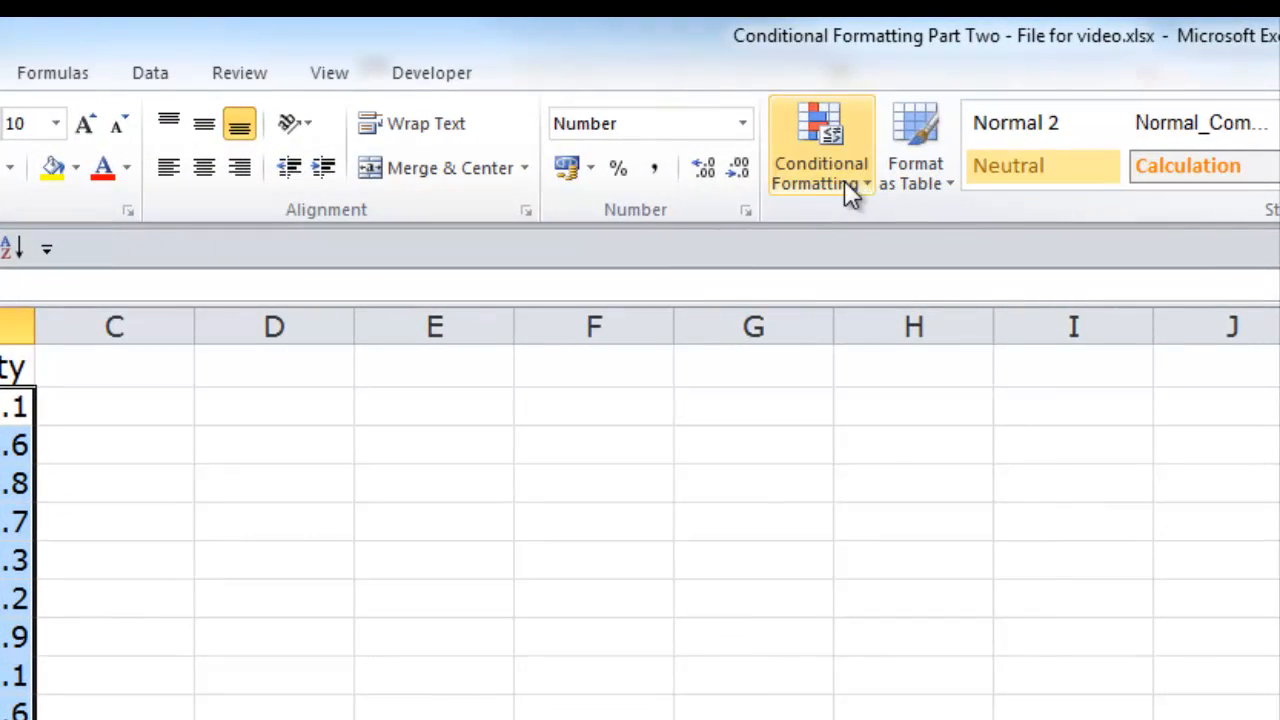
left_click(950, 137)
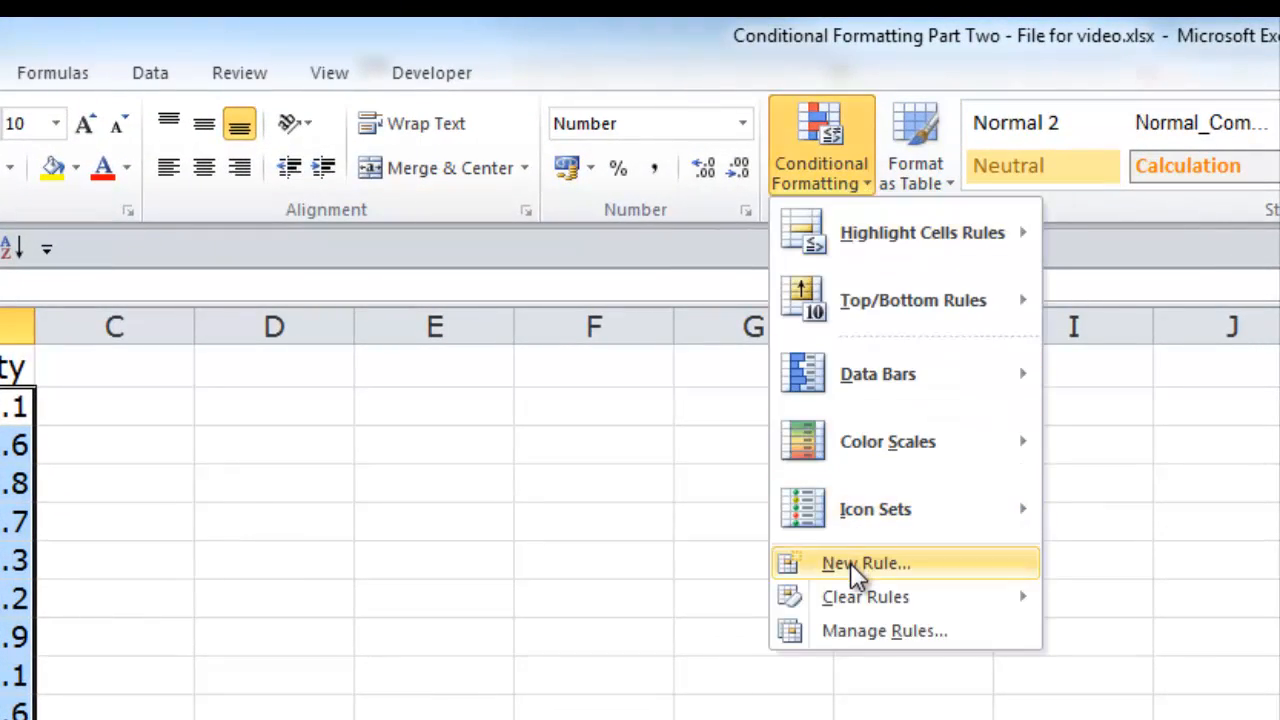
left_click(855, 563)
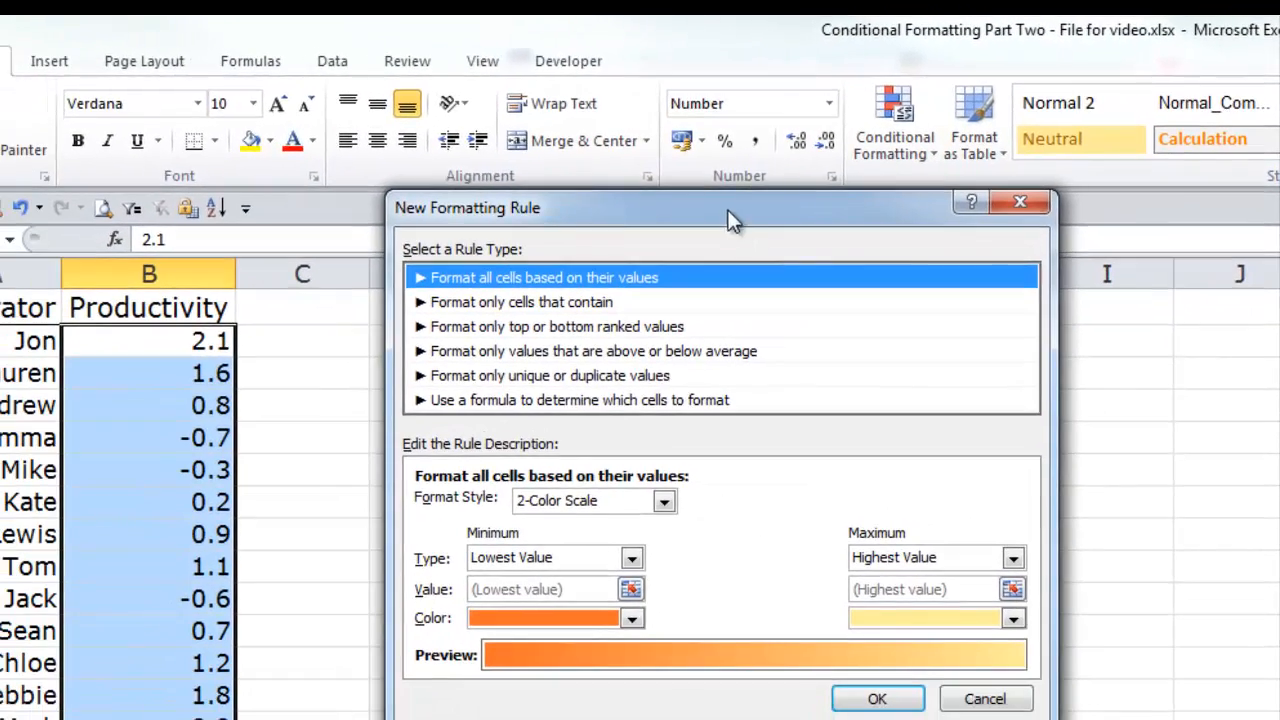
left_click_drag(641, 255, 597, 211)
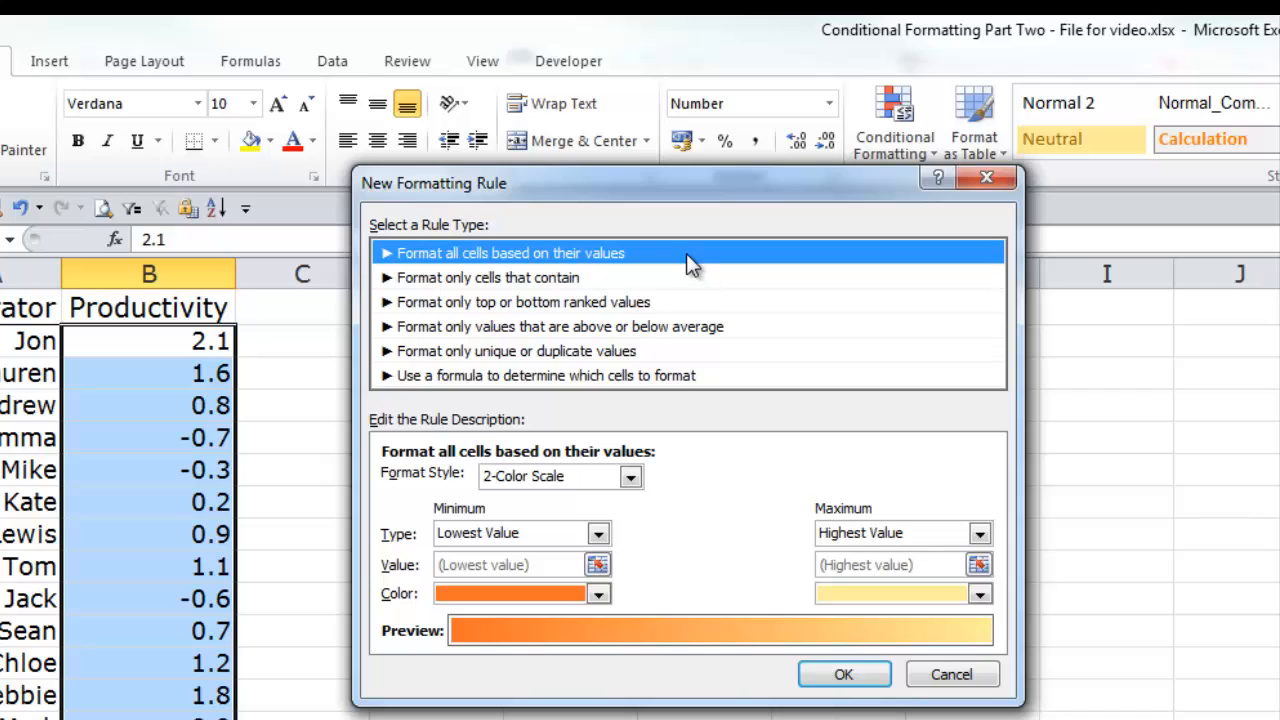
left_click(630, 477)
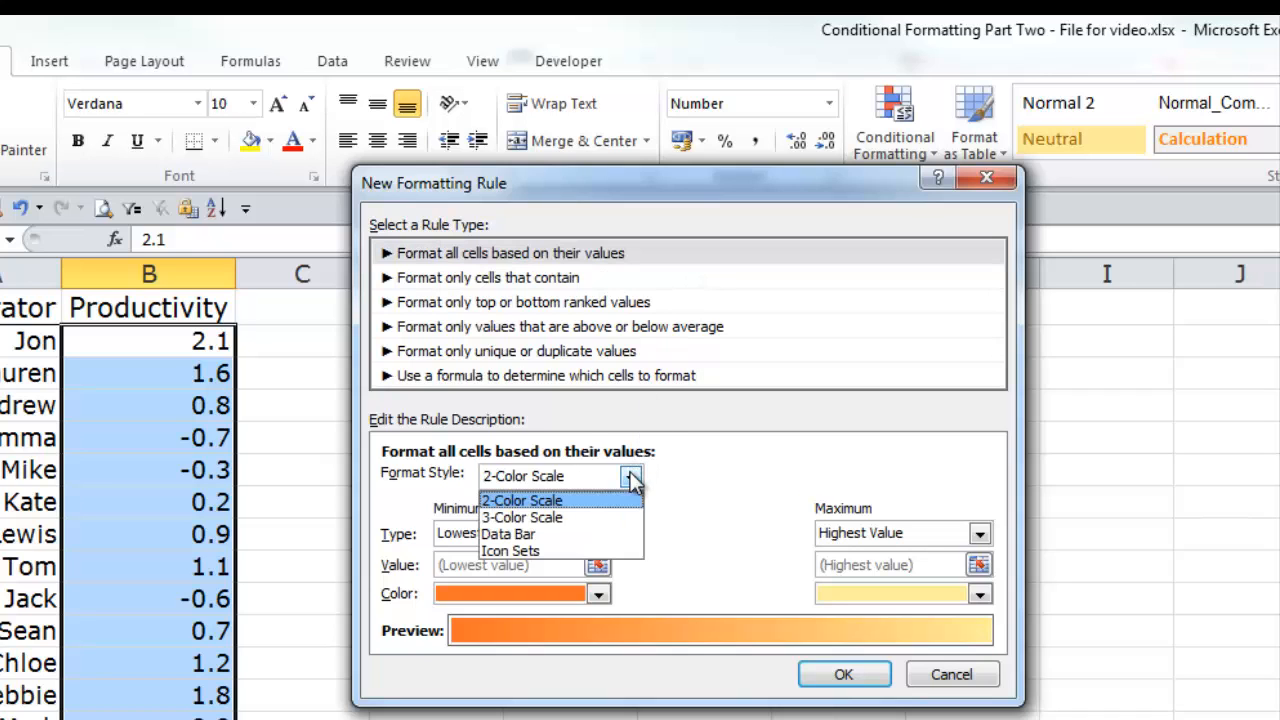
left_click(548, 551)
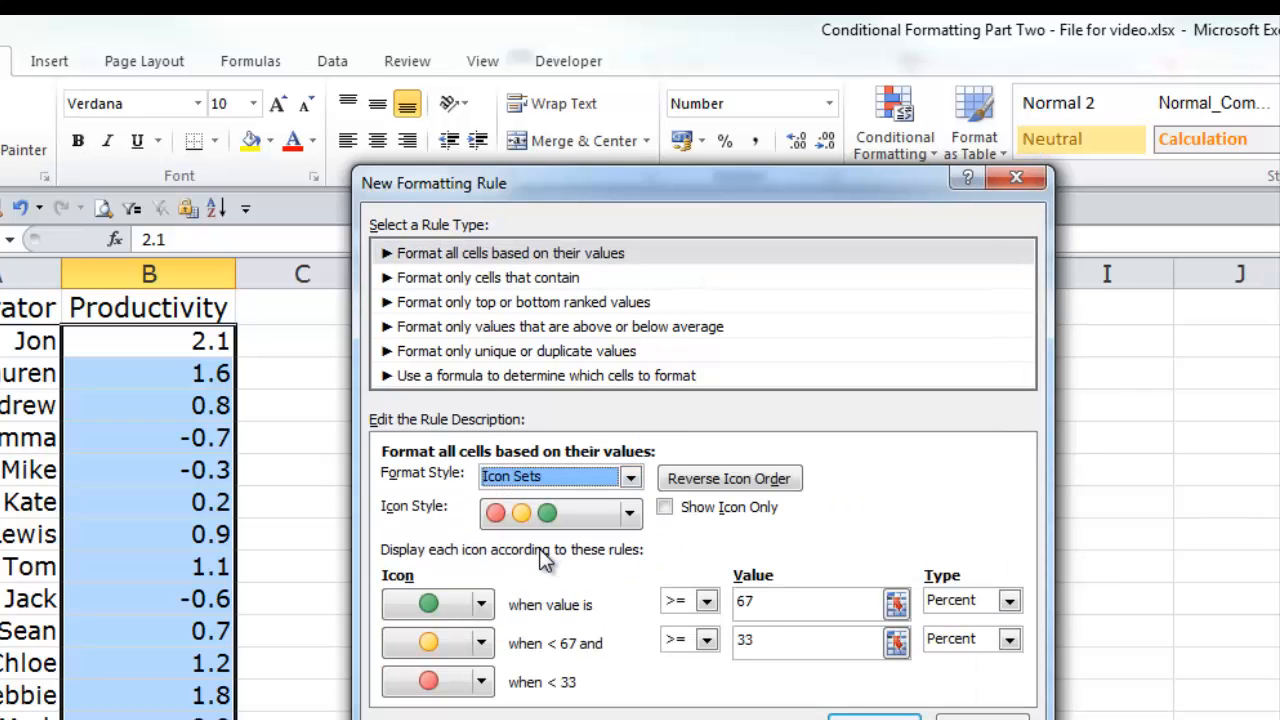
left_click(633, 515)
left_click_drag(634, 600, 600, 548)
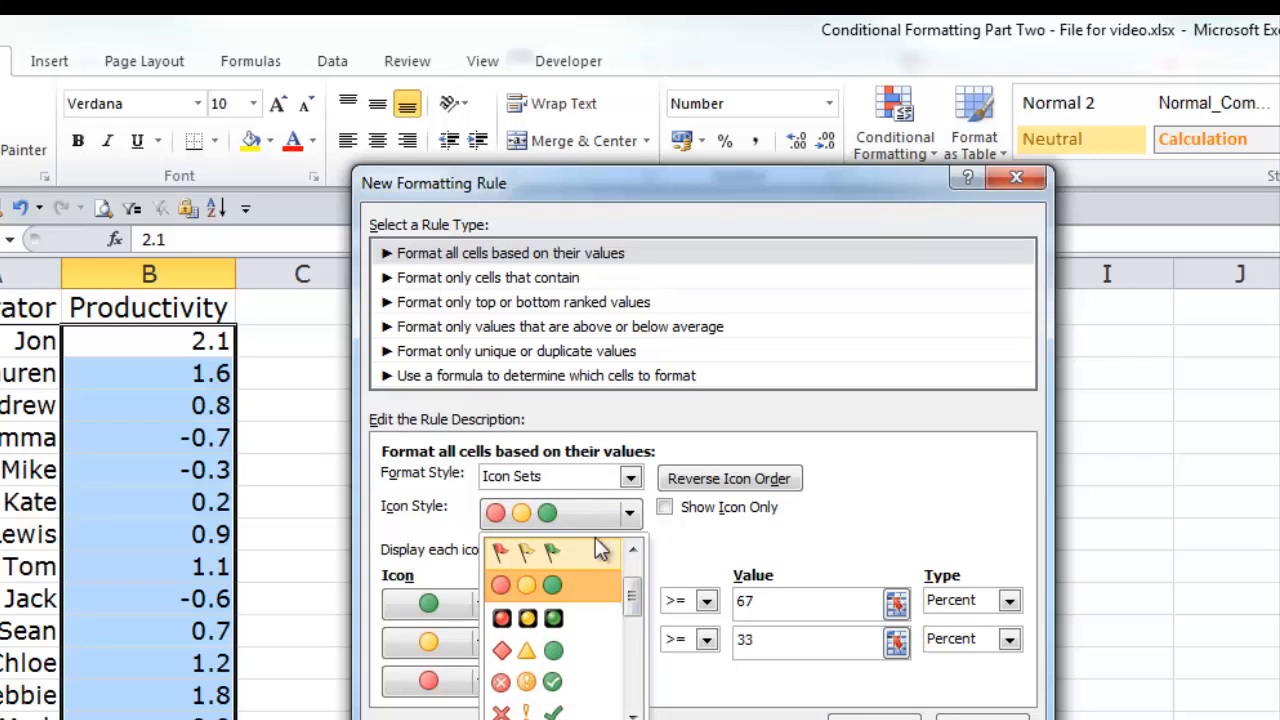
left_click(564, 516)
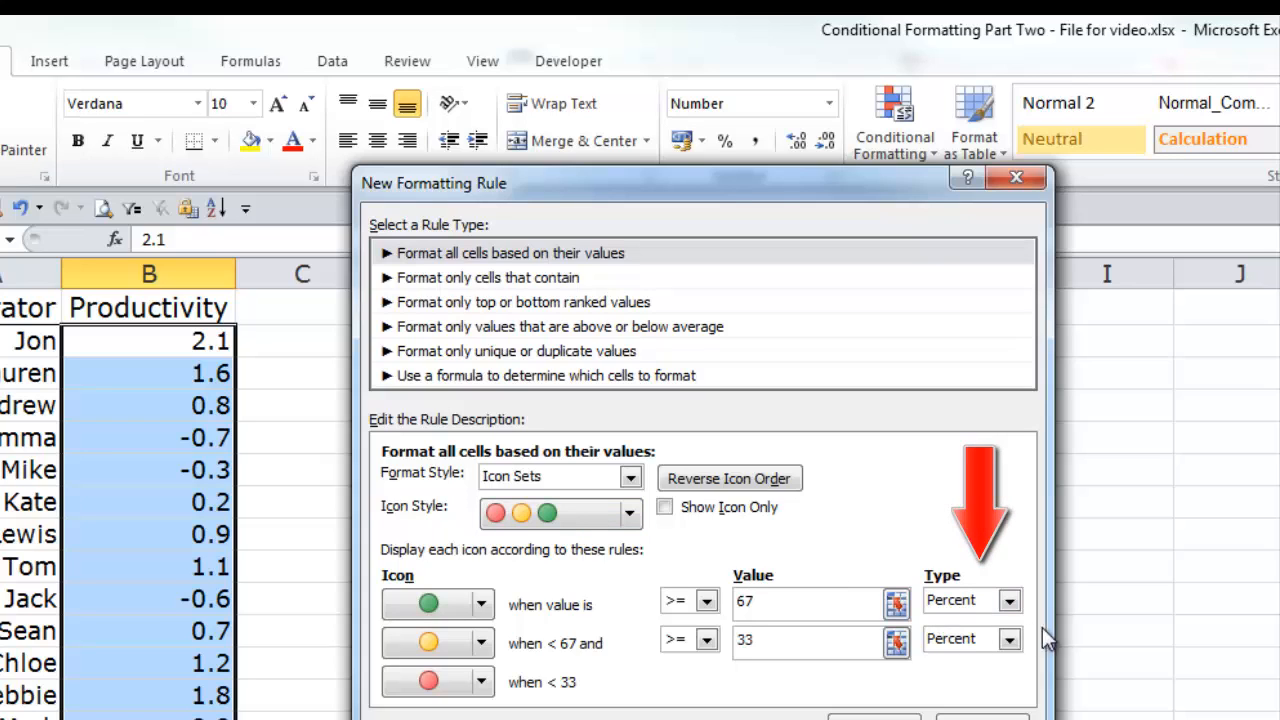
Step: Set the threshold type to Number for both the green and yellow icons in the rule
left_click(1009, 601)
left_click(985, 624)
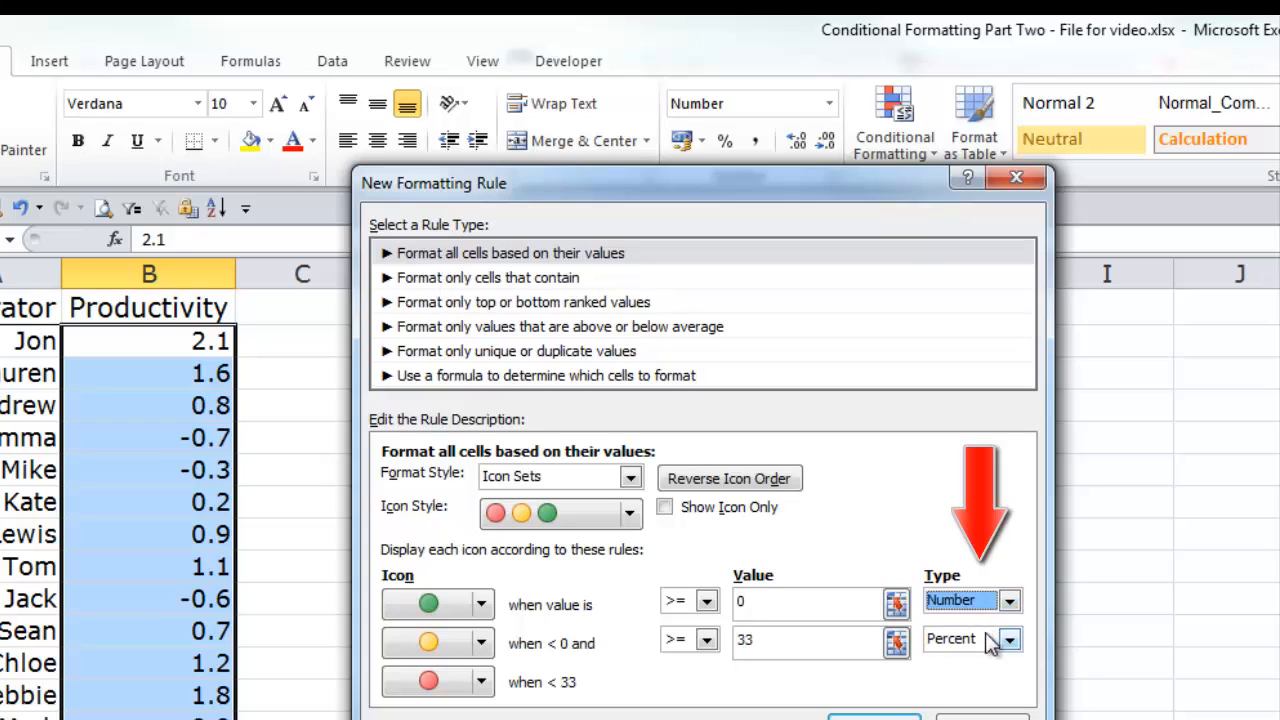
left_click(1009, 639)
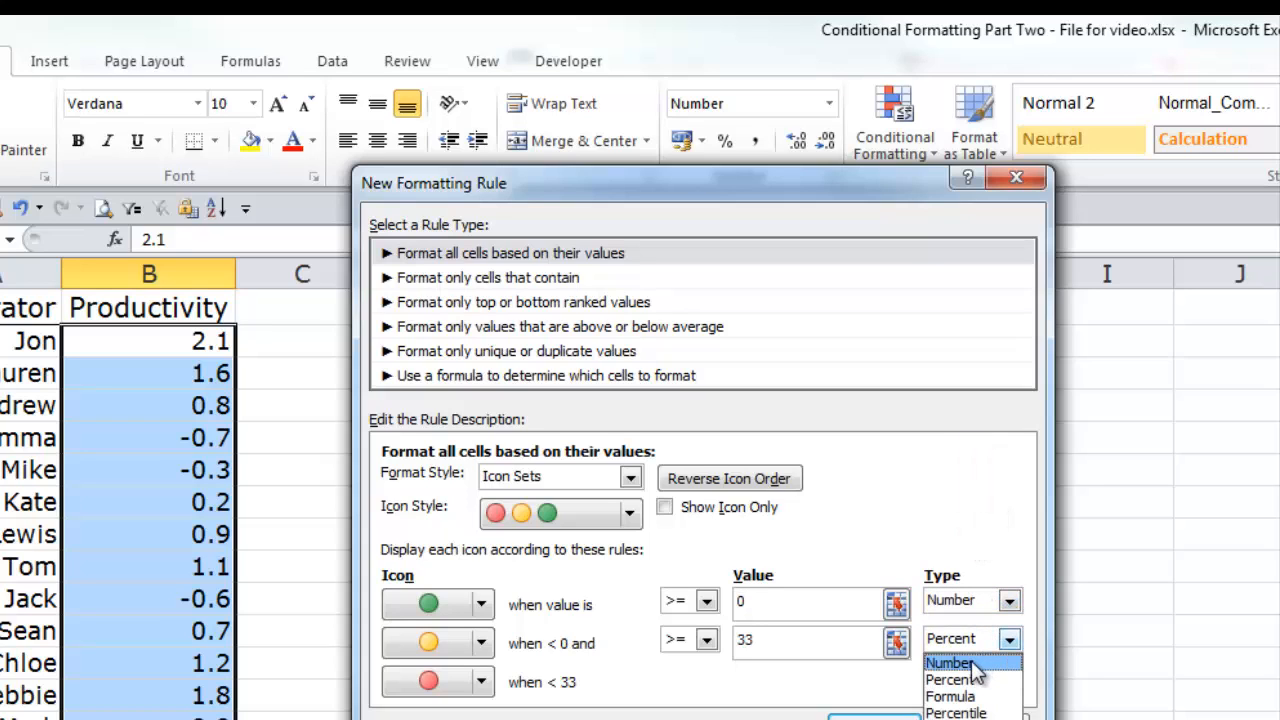
left_click(970, 664)
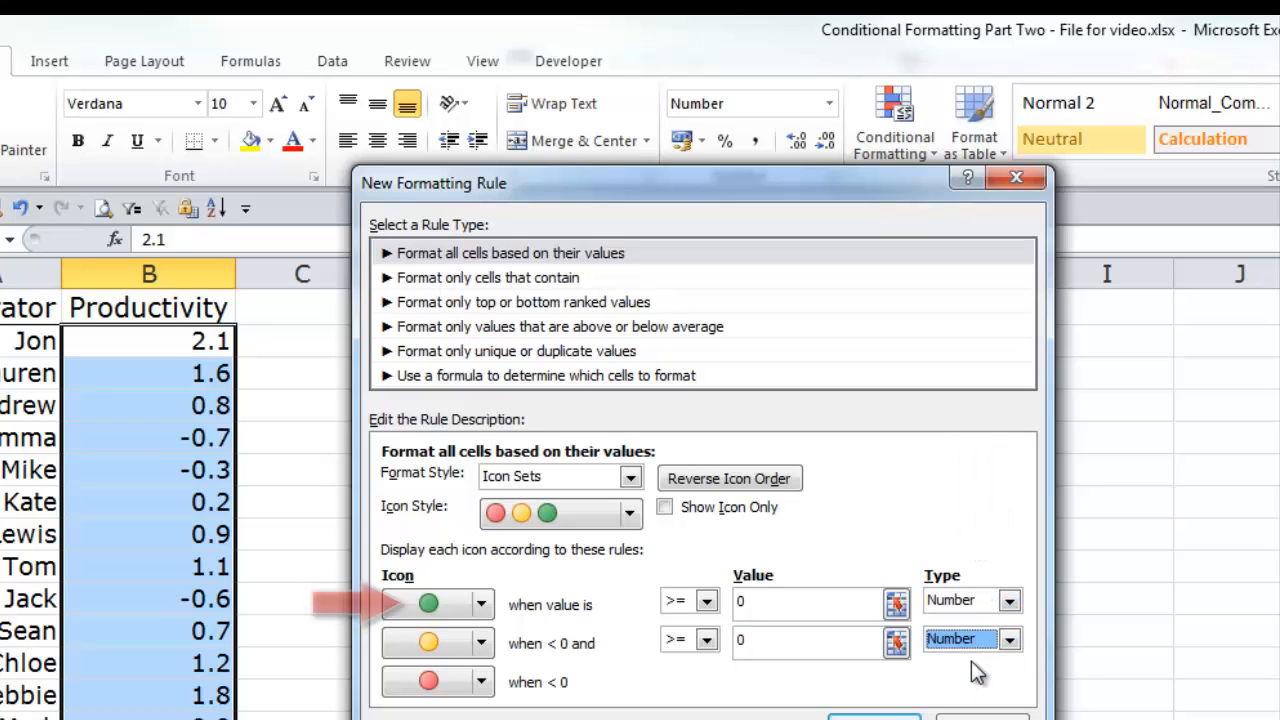
Step: Set the green icon threshold to >= 1.5 and the yellow to >= 0.5, and apply the rule to the Productivity values
left_click(748, 601)
key("BackSpace")
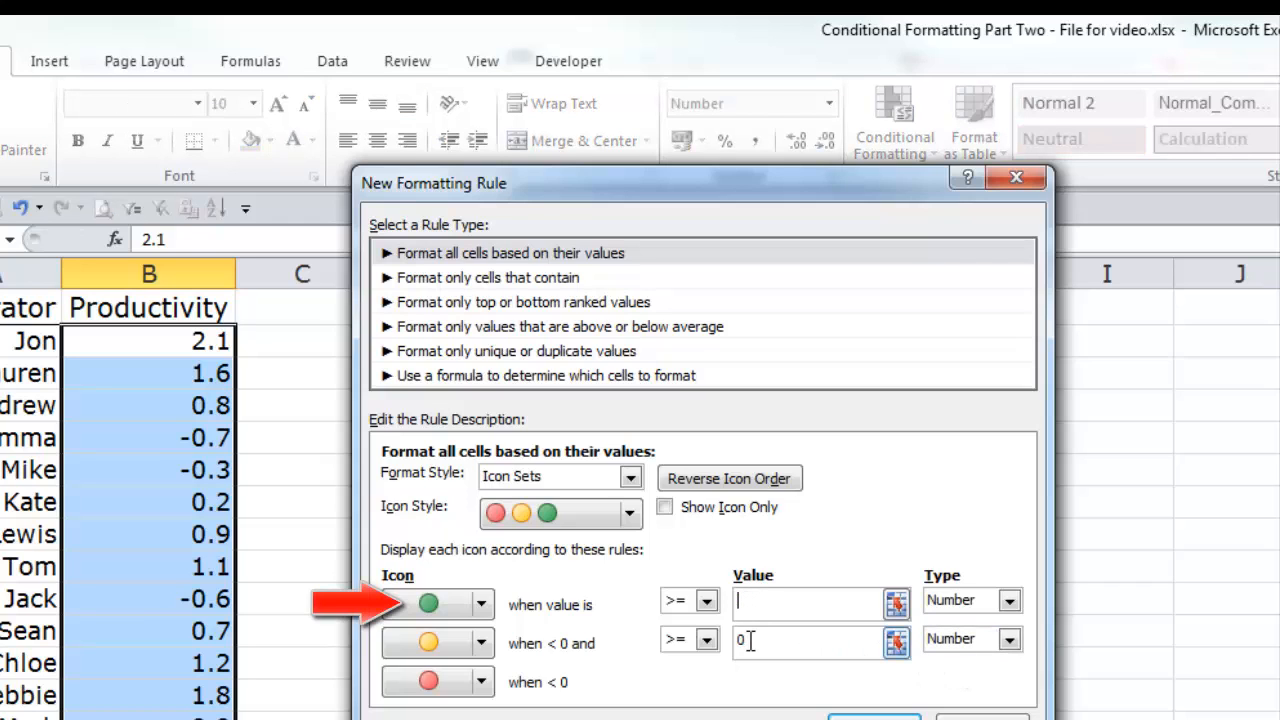
type("1.5")
key("Tab")
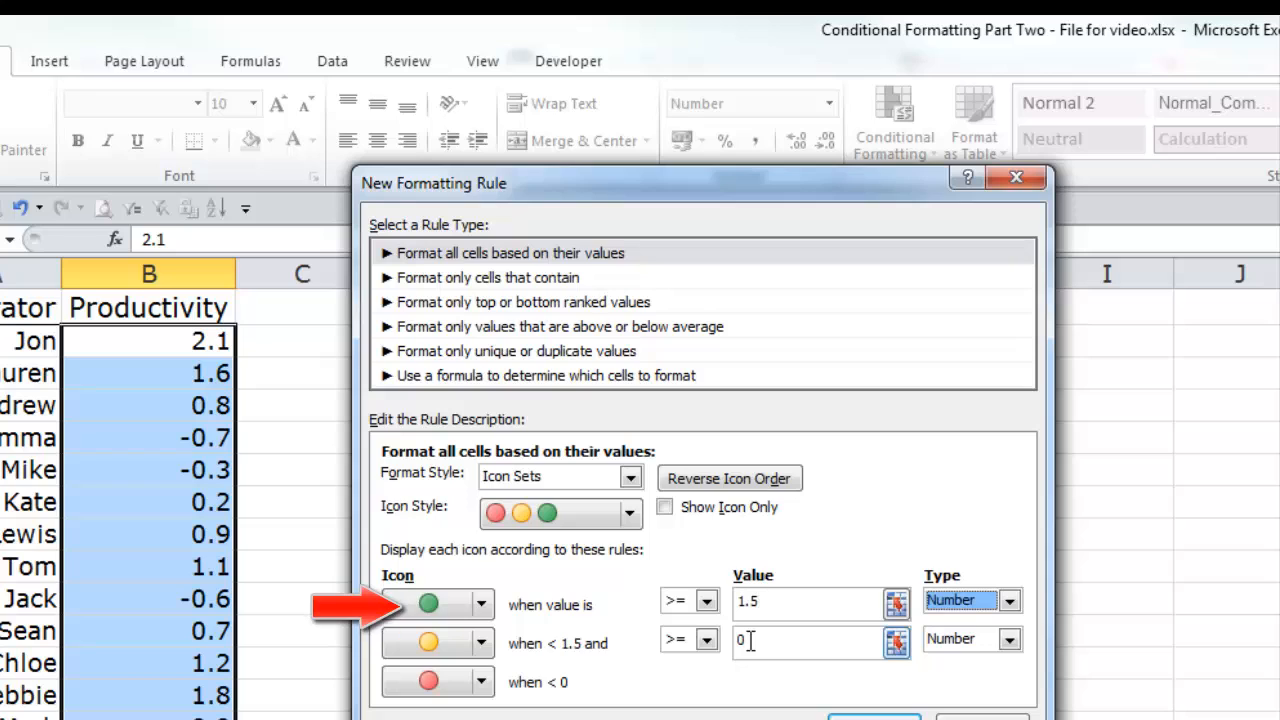
left_click(750, 641)
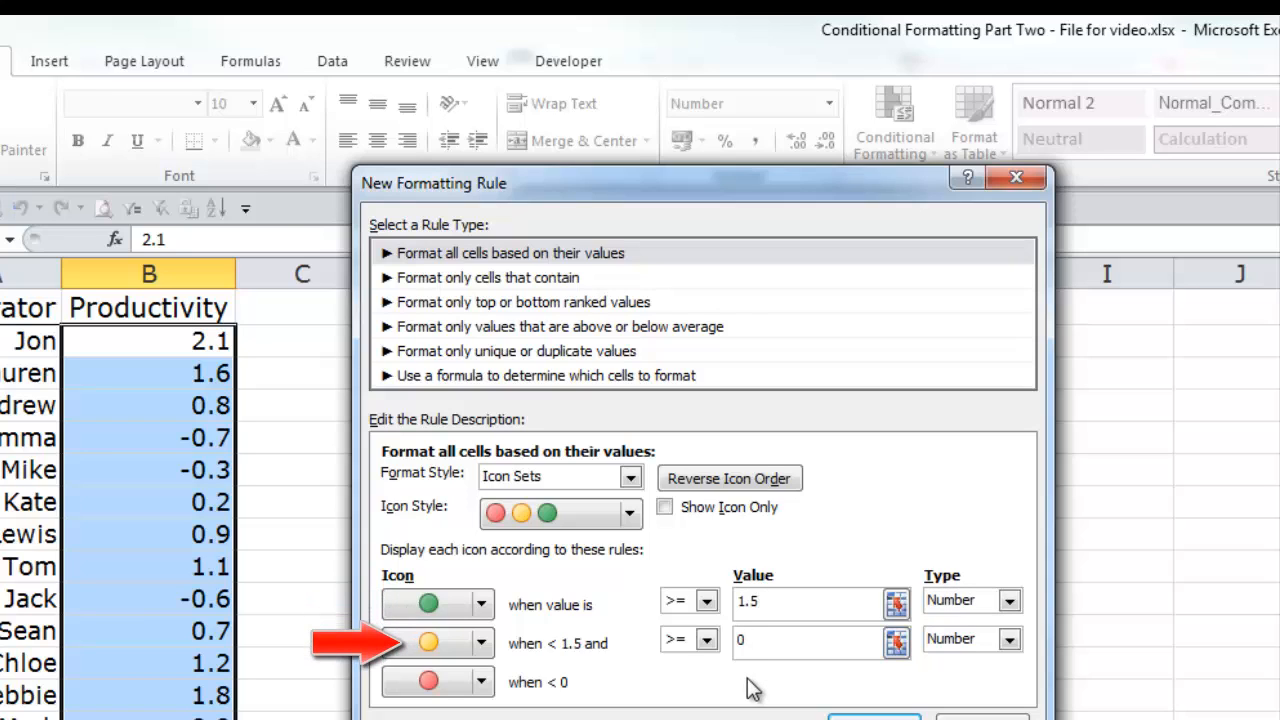
type(".5")
key("Tab")
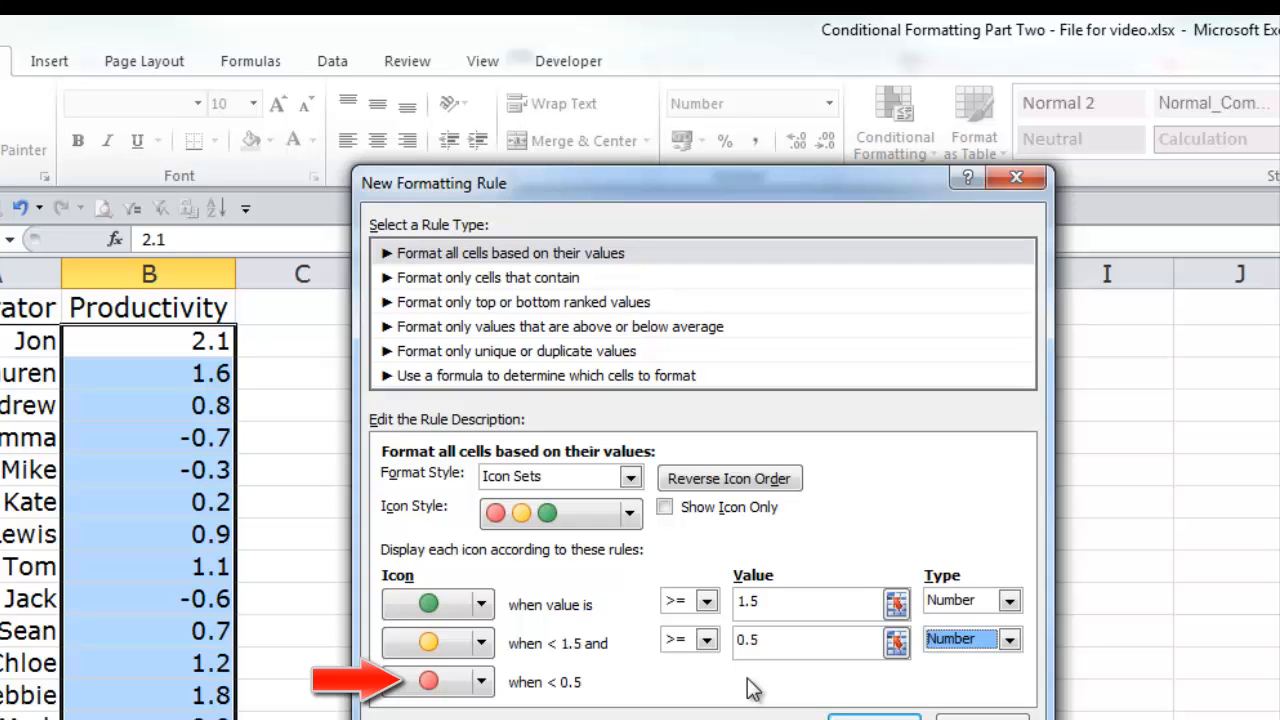
left_click(860, 716)
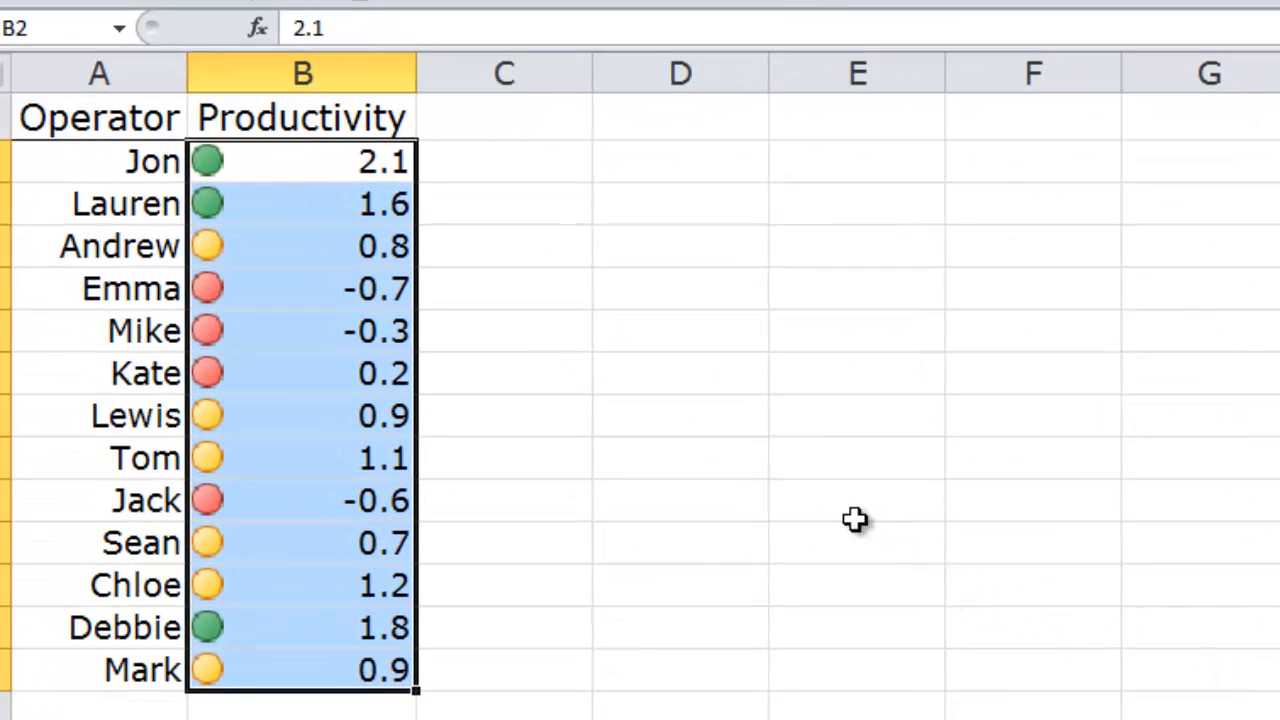
left_click(829, 509)
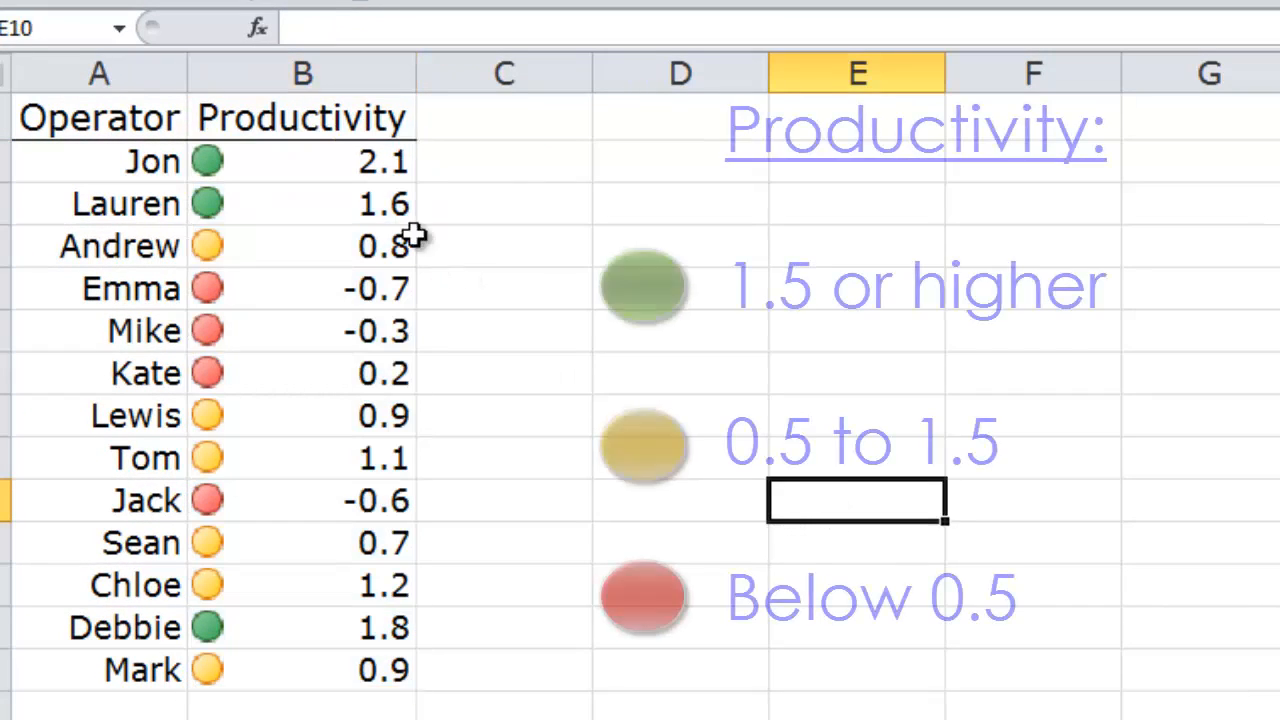
Step: Change the productivity value in B2 to 0.4 to test the icon rule
left_click(331, 162)
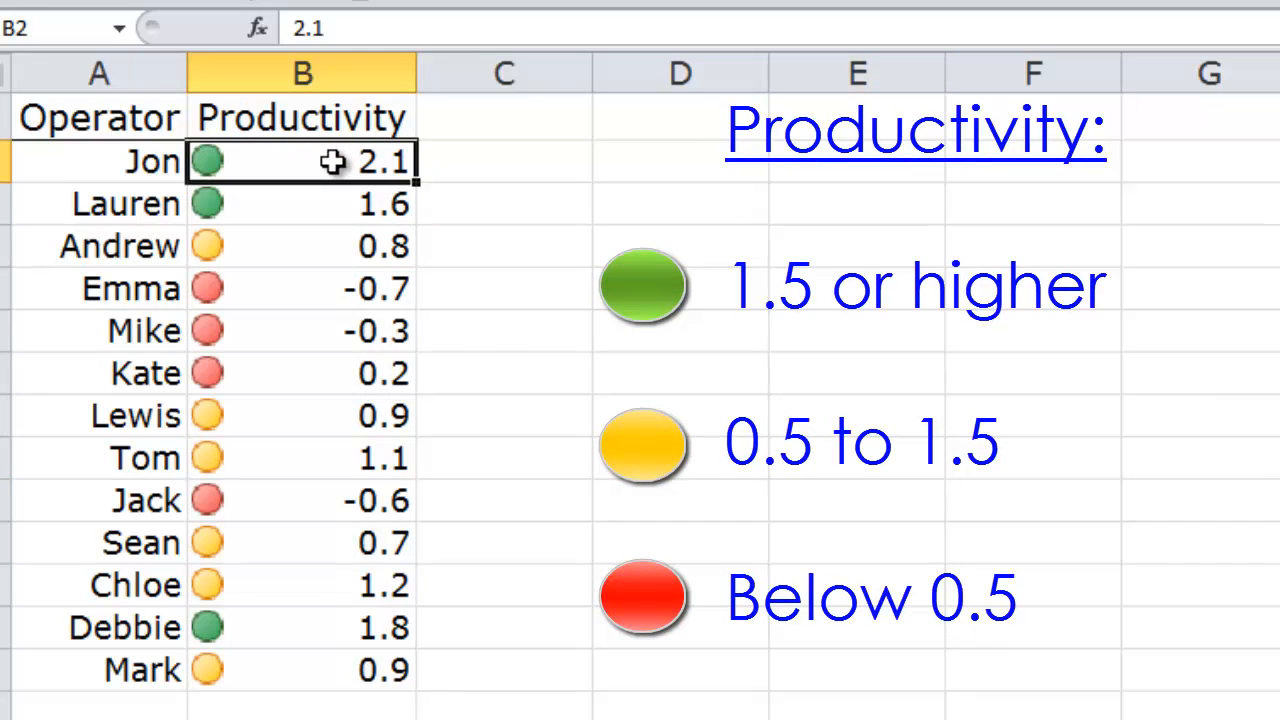
type("0")
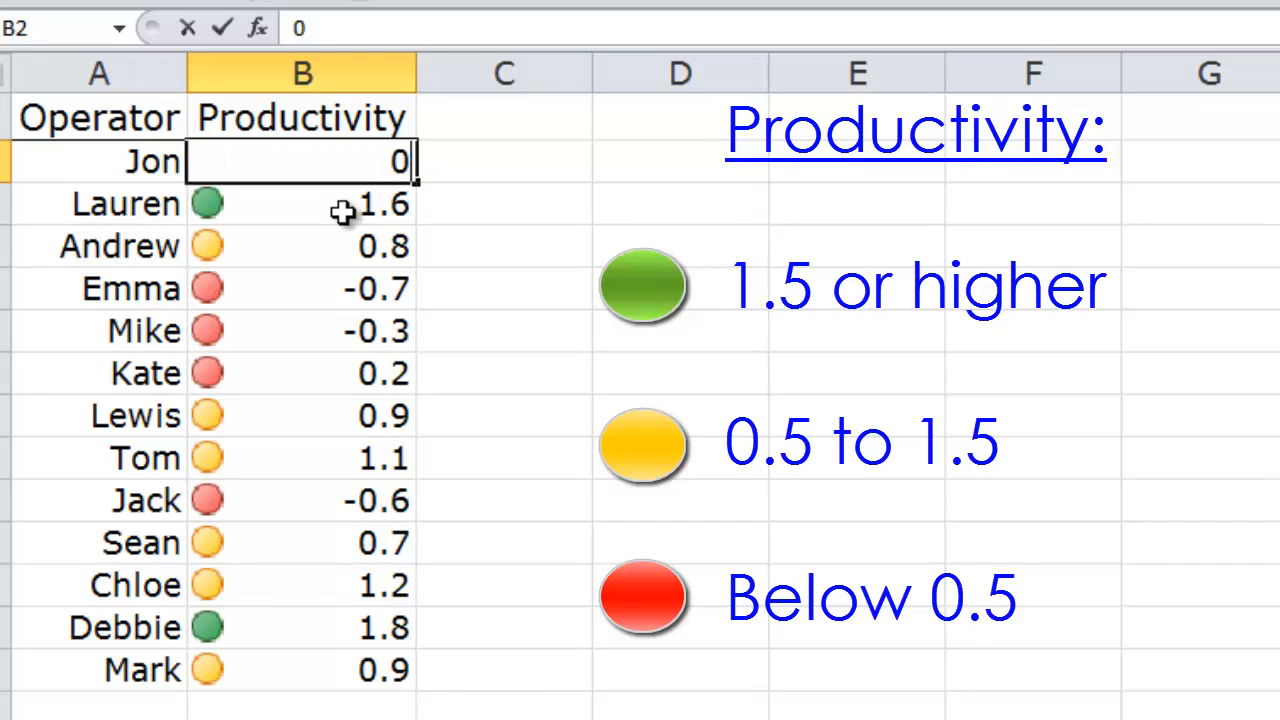
type(".4")
key("Tab")
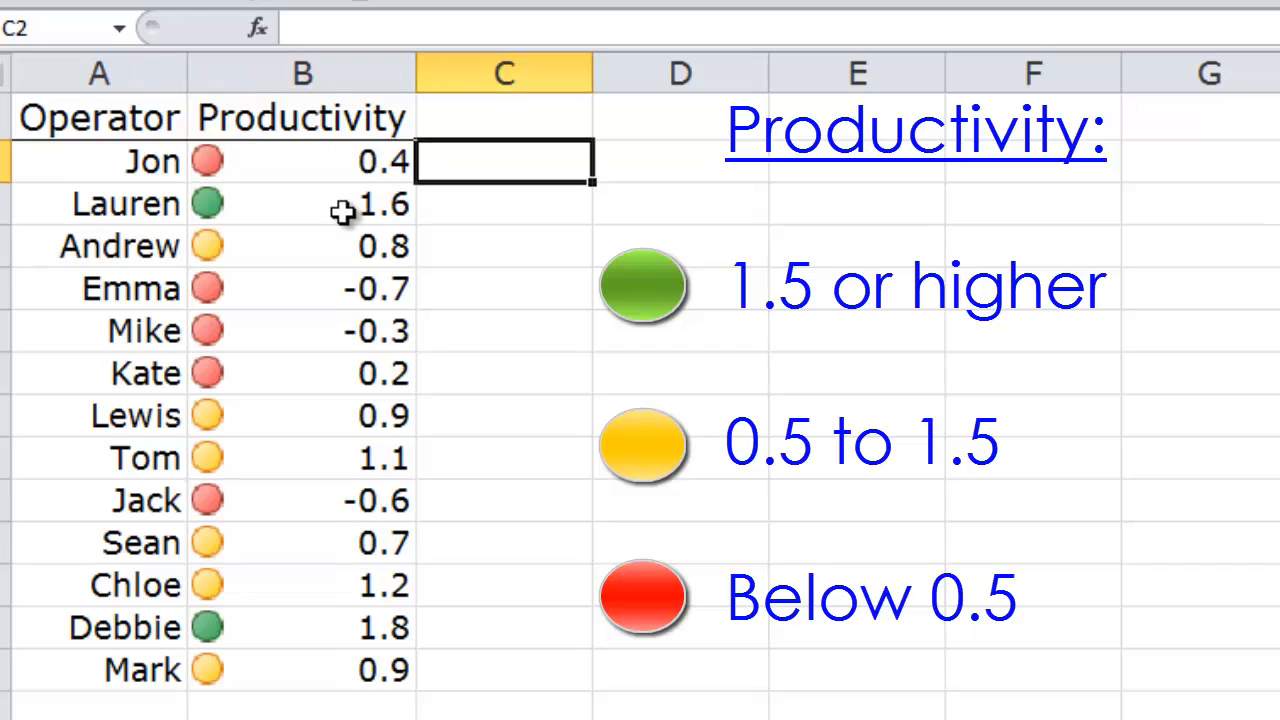